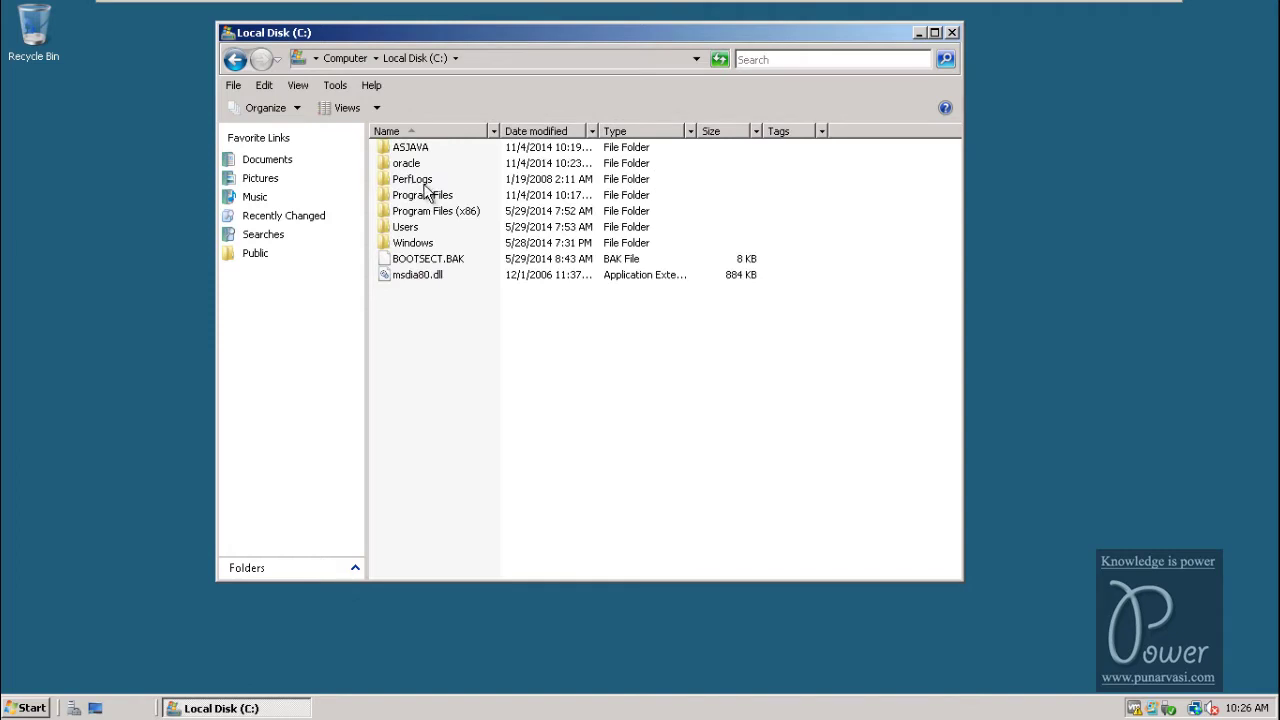
Look at the EPO folder inside the oracle folder on drive C:, and return to the drive's root
left_click(383, 165)
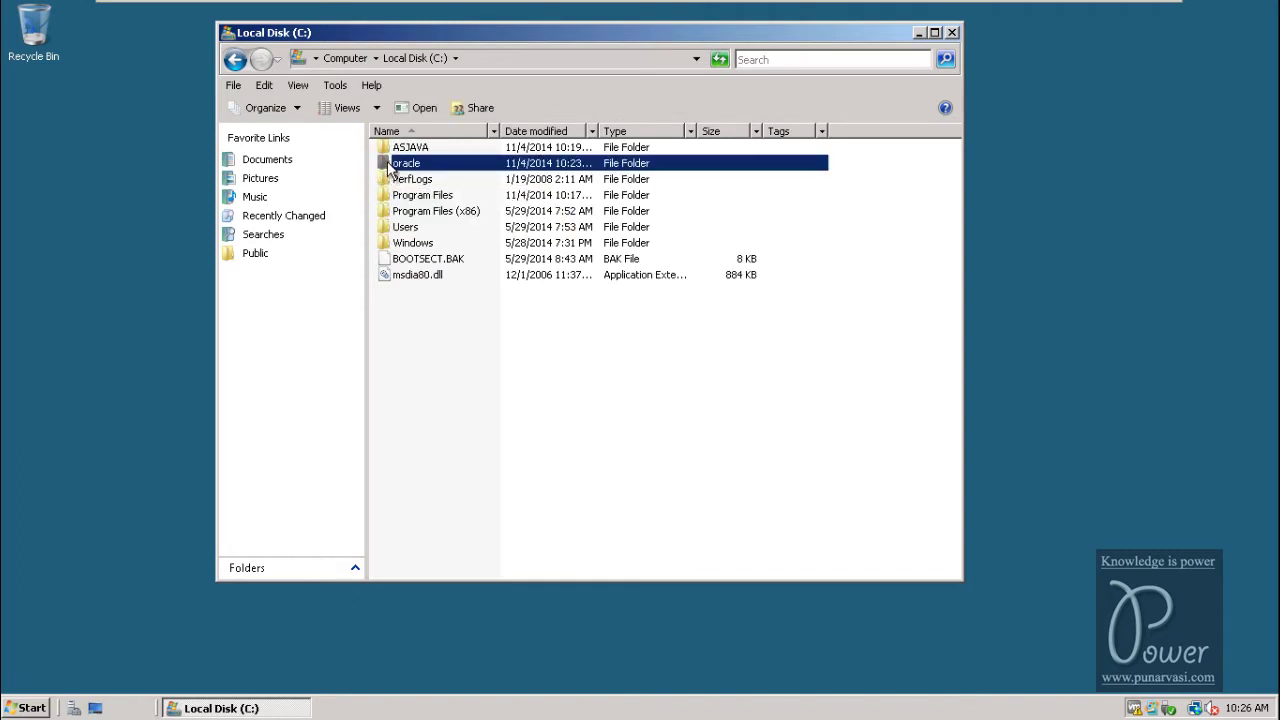
double_click(388, 166)
left_click(389, 180)
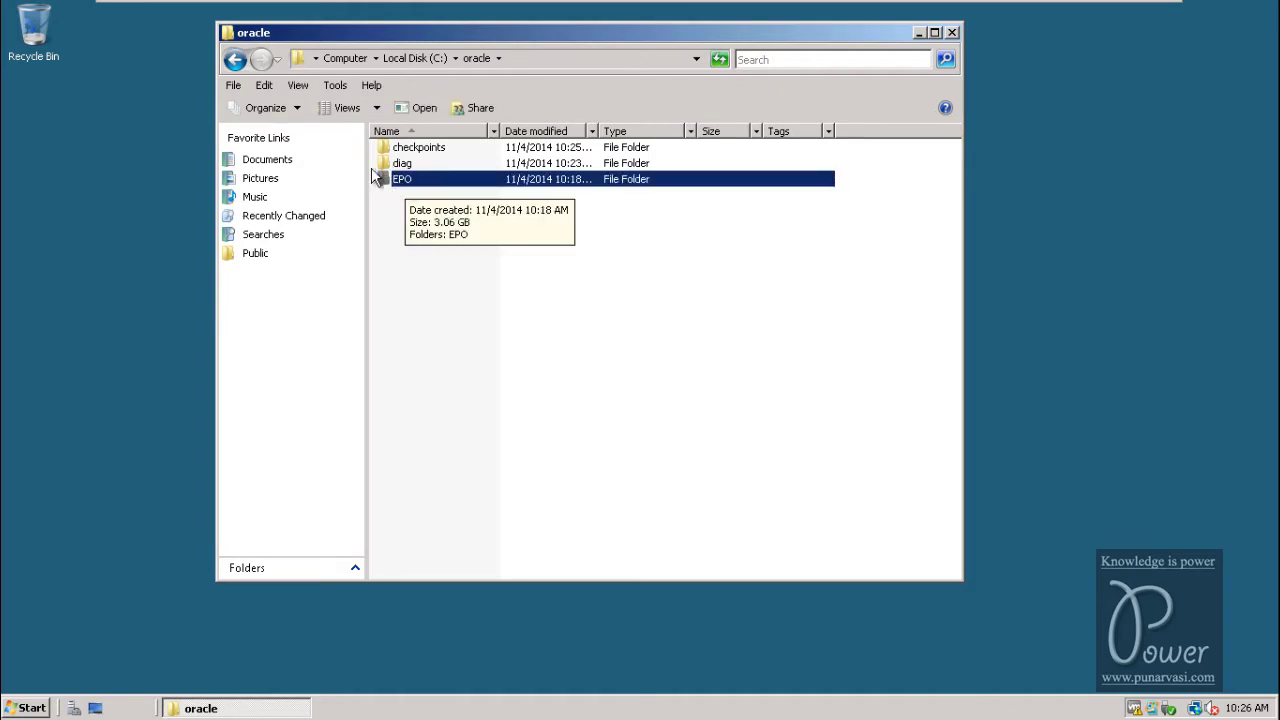
left_click(417, 61)
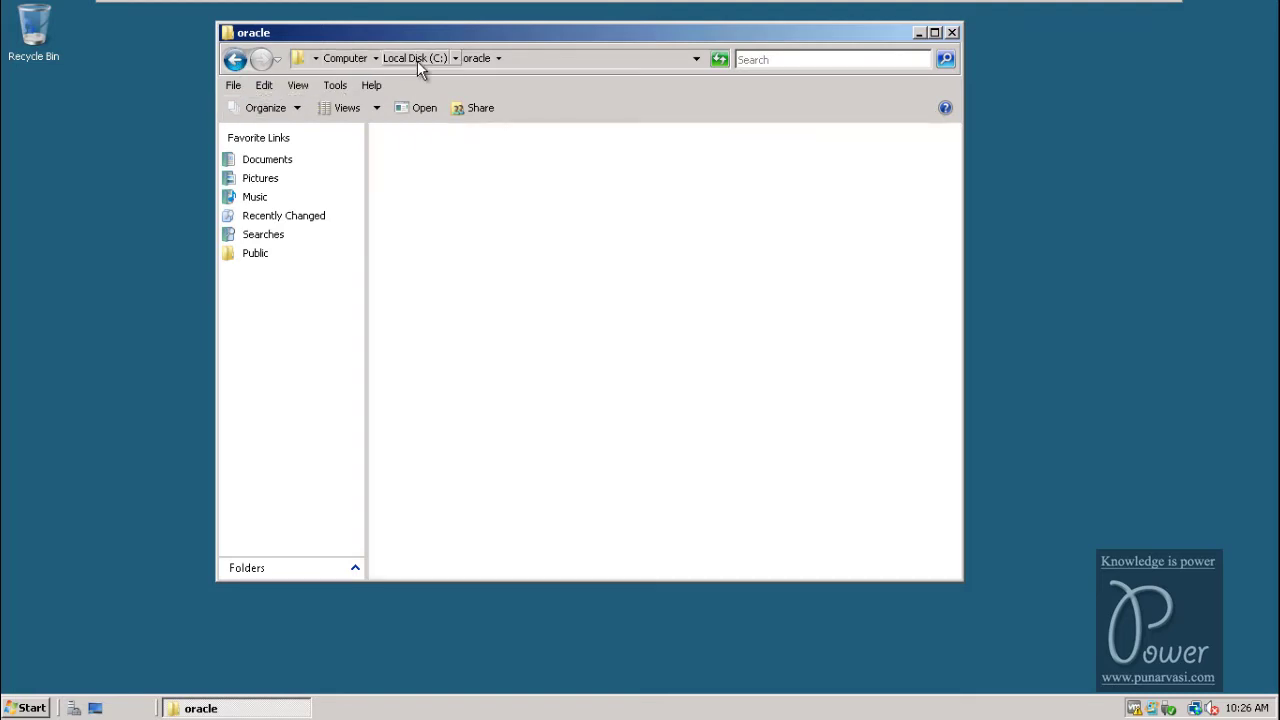
left_click(415, 150)
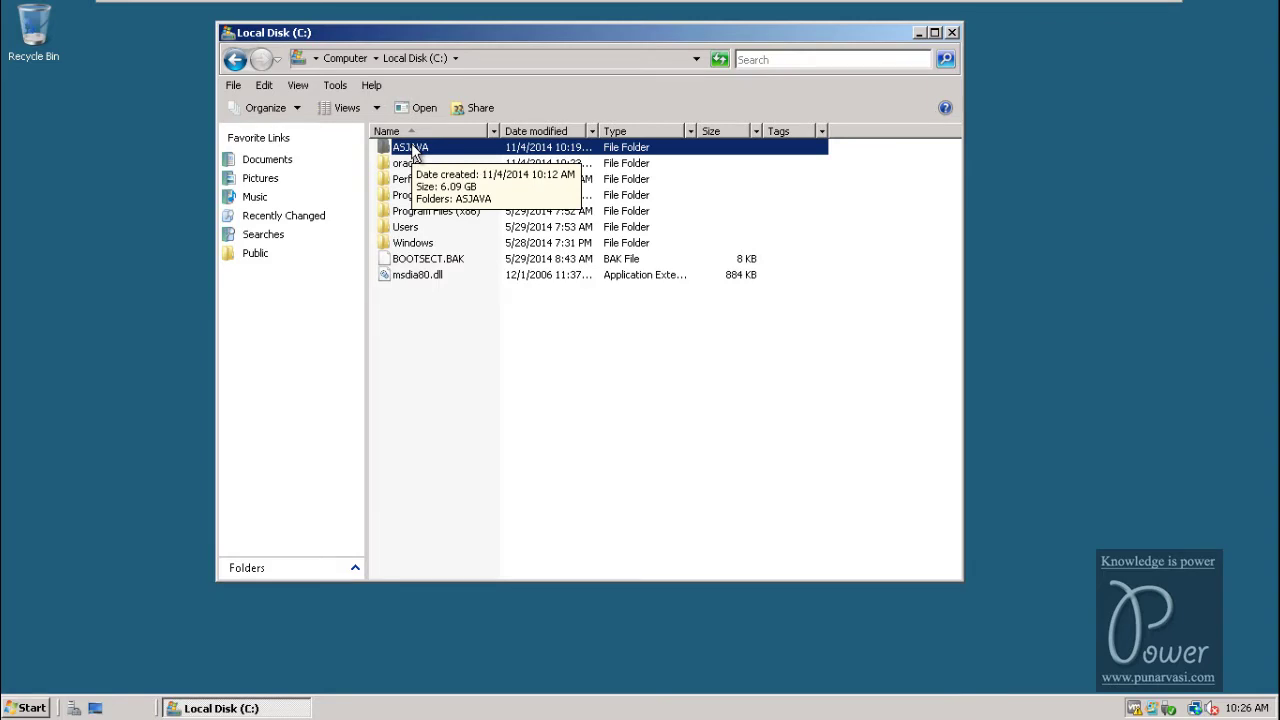
double_click(415, 150)
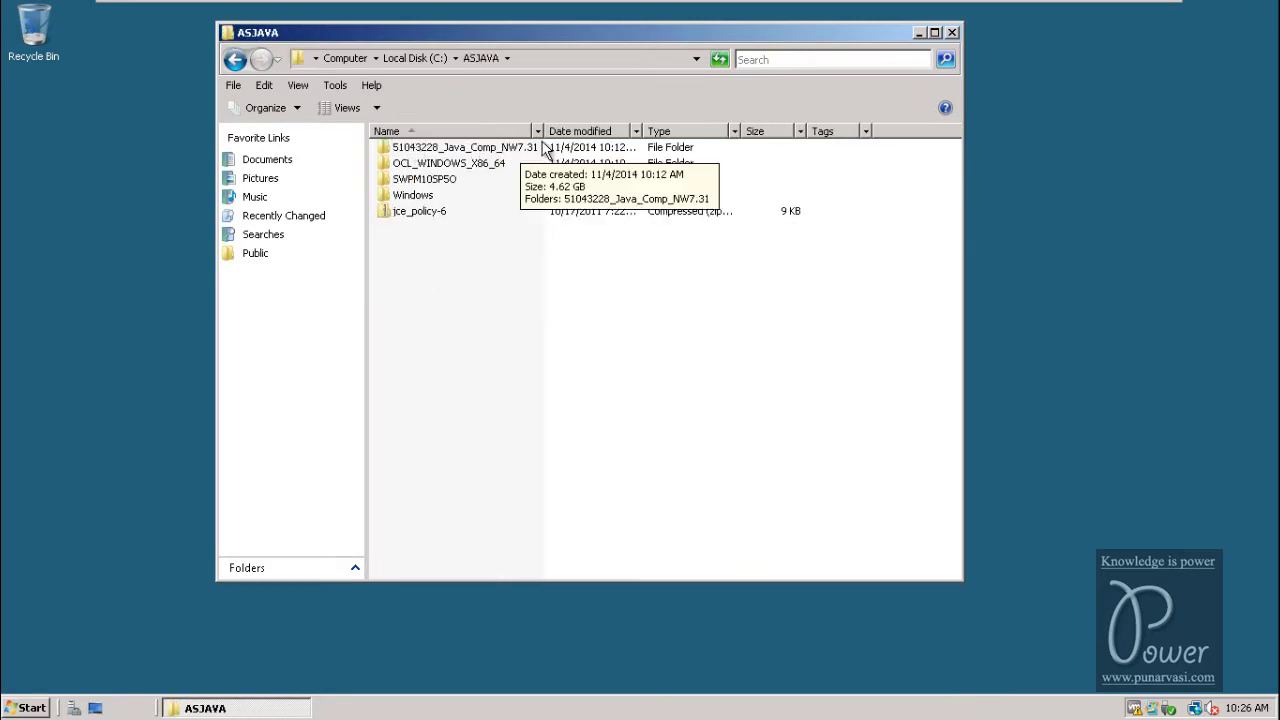
left_click(410, 181)
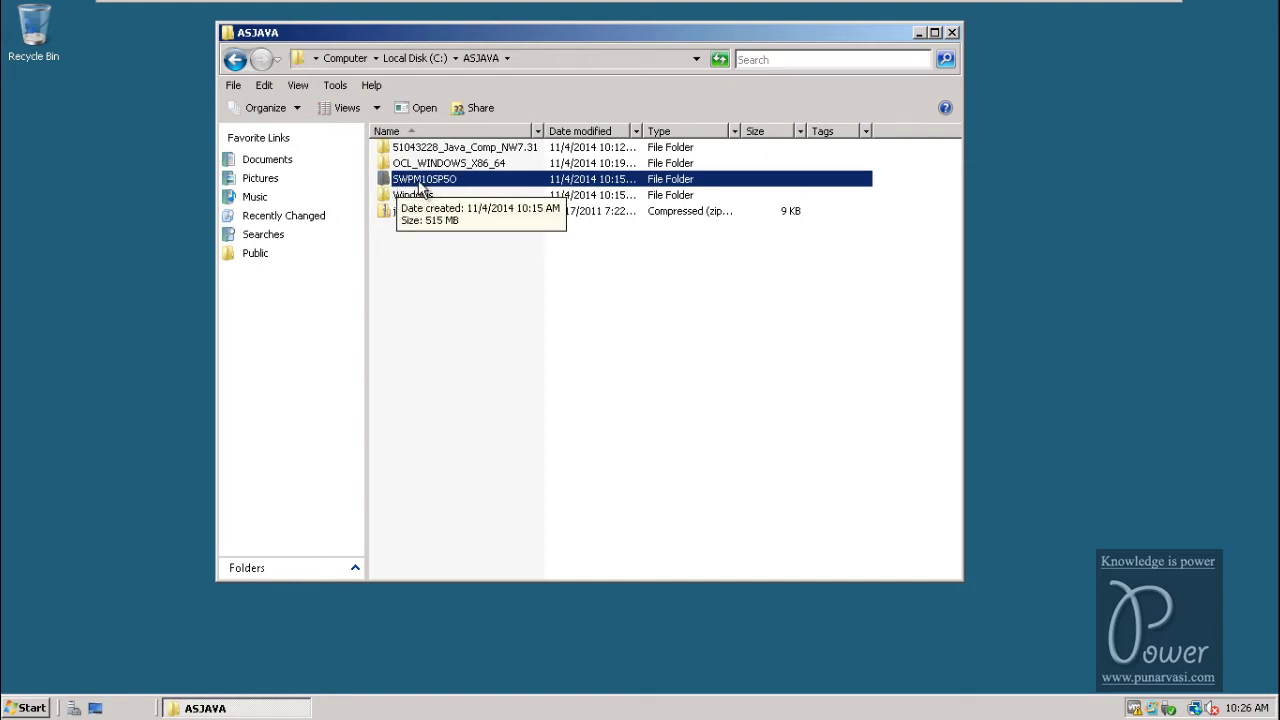
double_click(421, 182)
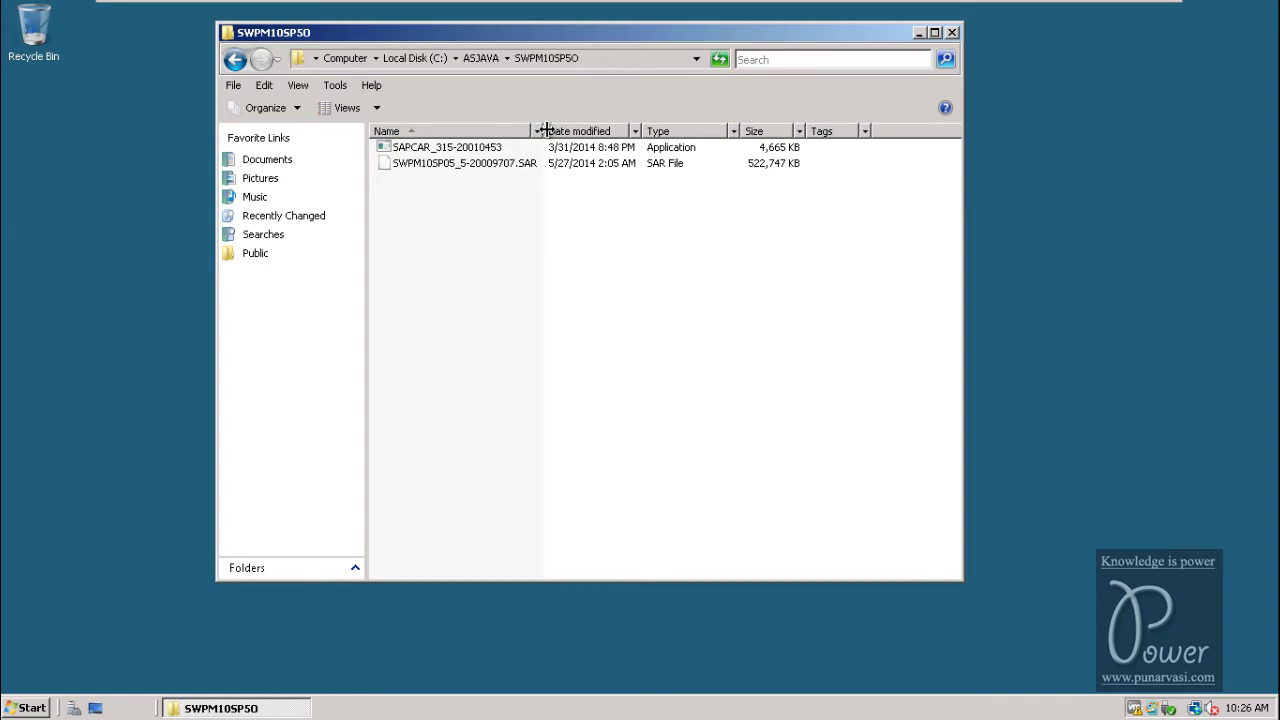
left_click(455, 168)
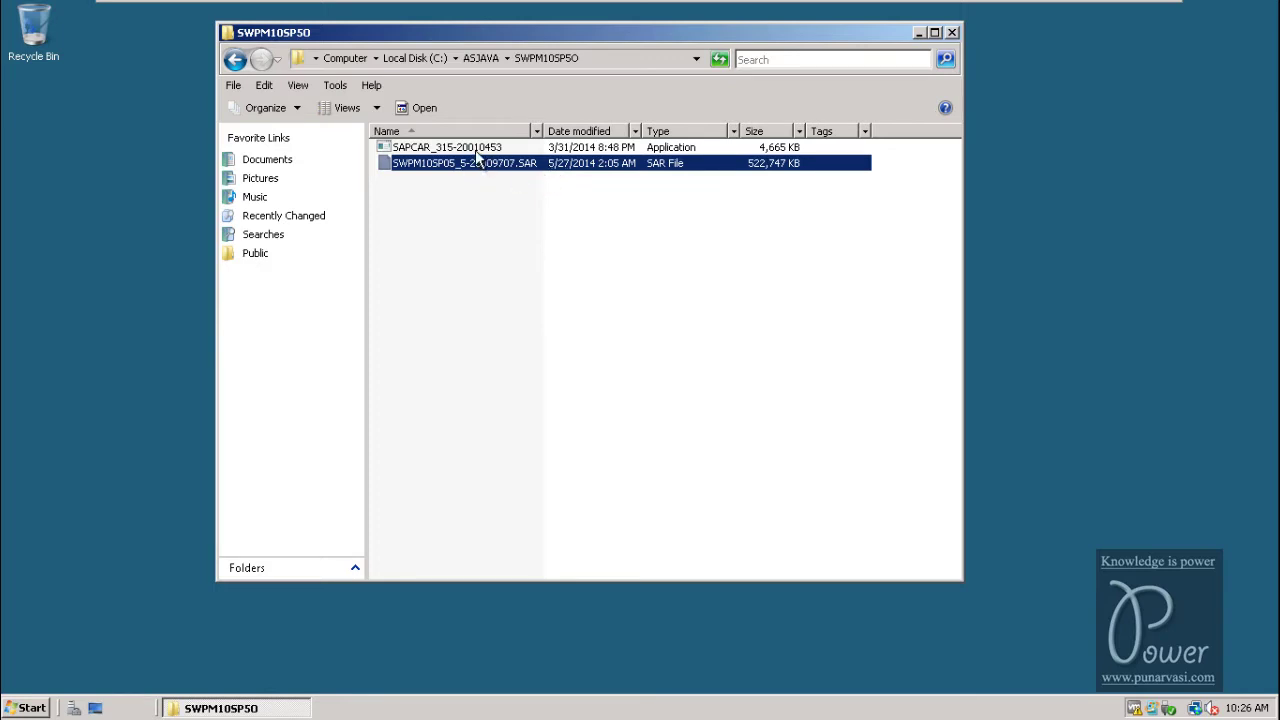
left_click(438, 150)
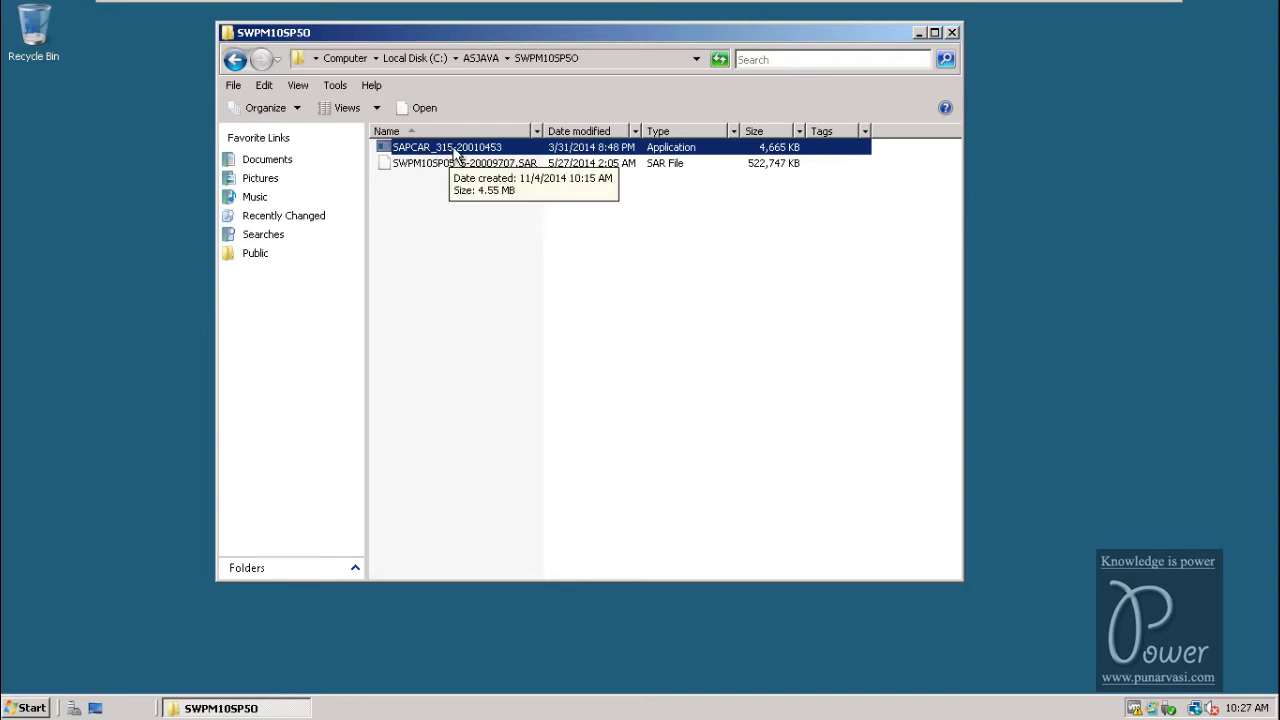
Copy the folder's address and change to C:\ASJAVA\SWPM10SP5O in a new Command Prompt
right_click(552, 59)
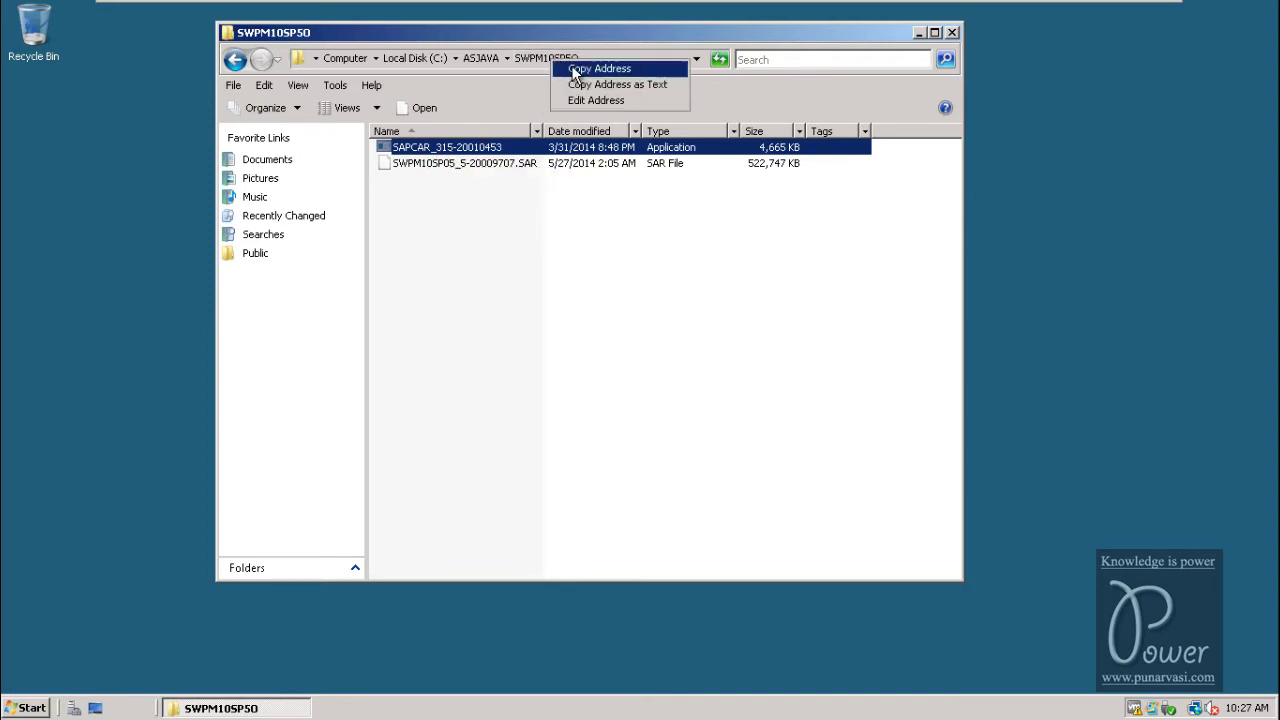
left_click(575, 69)
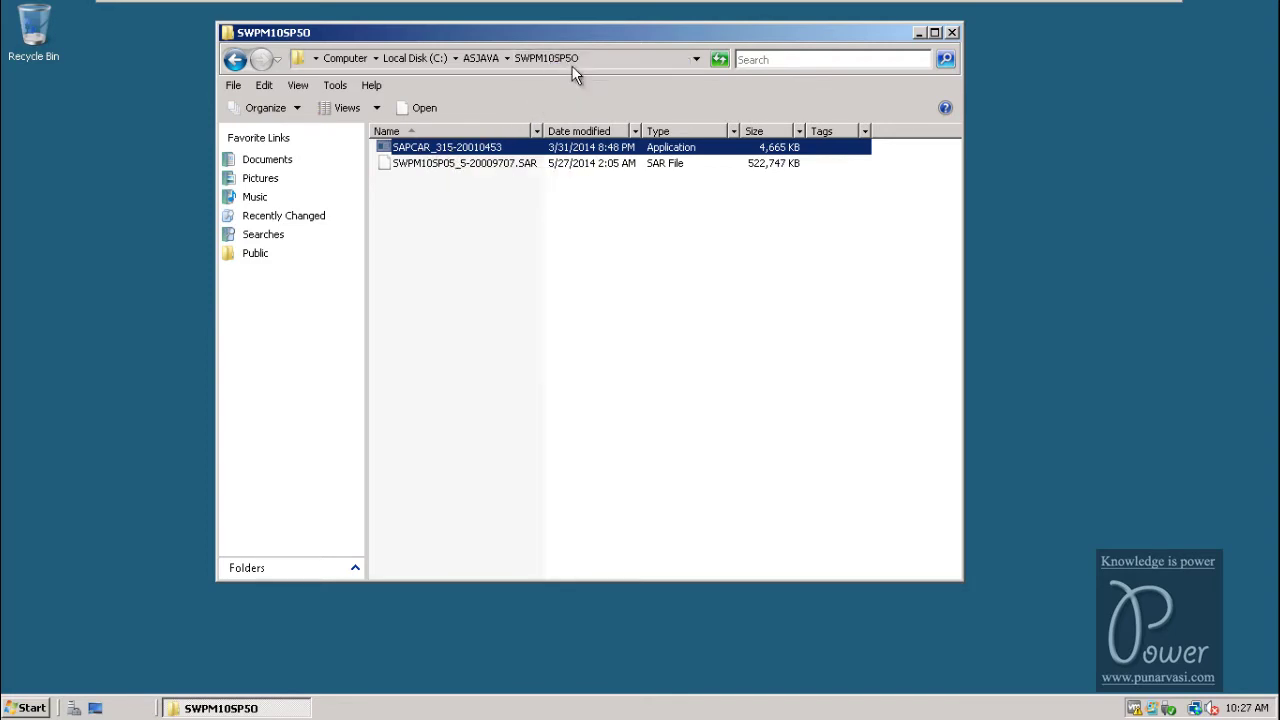
left_click(24, 707)
left_click(129, 282)
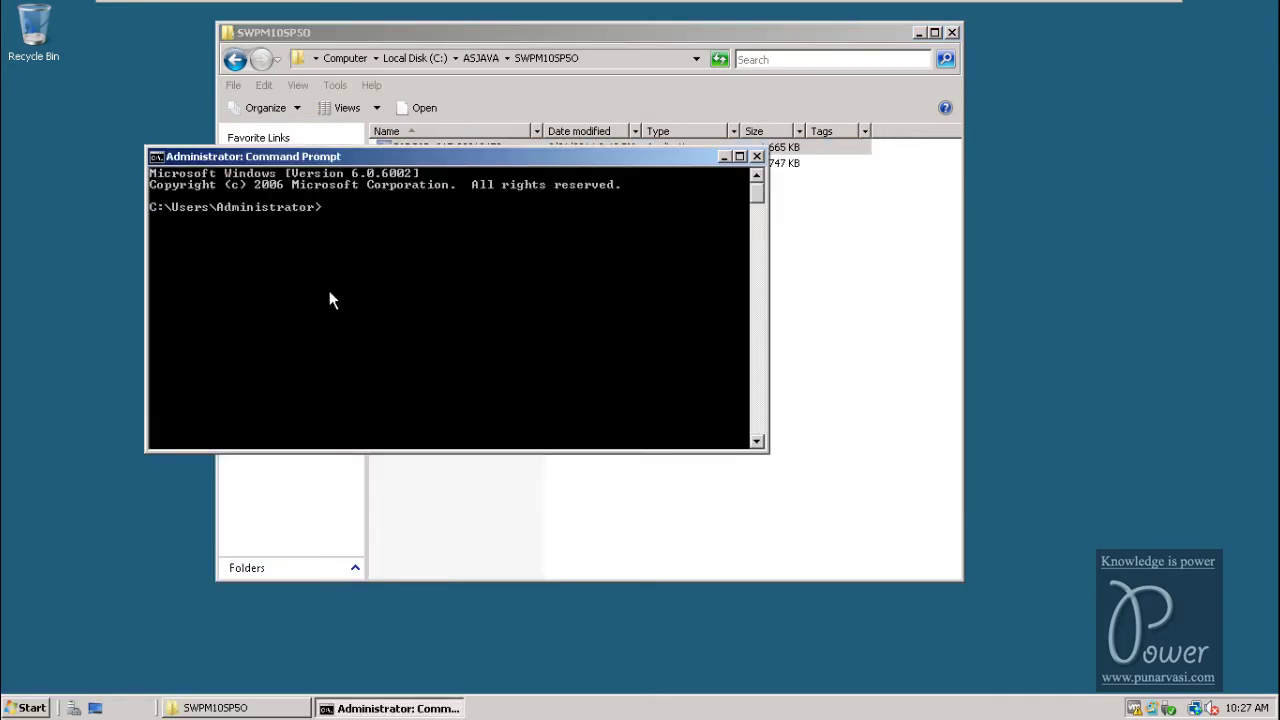
type("cd")
right_click(329, 290)
left_click(364, 328)
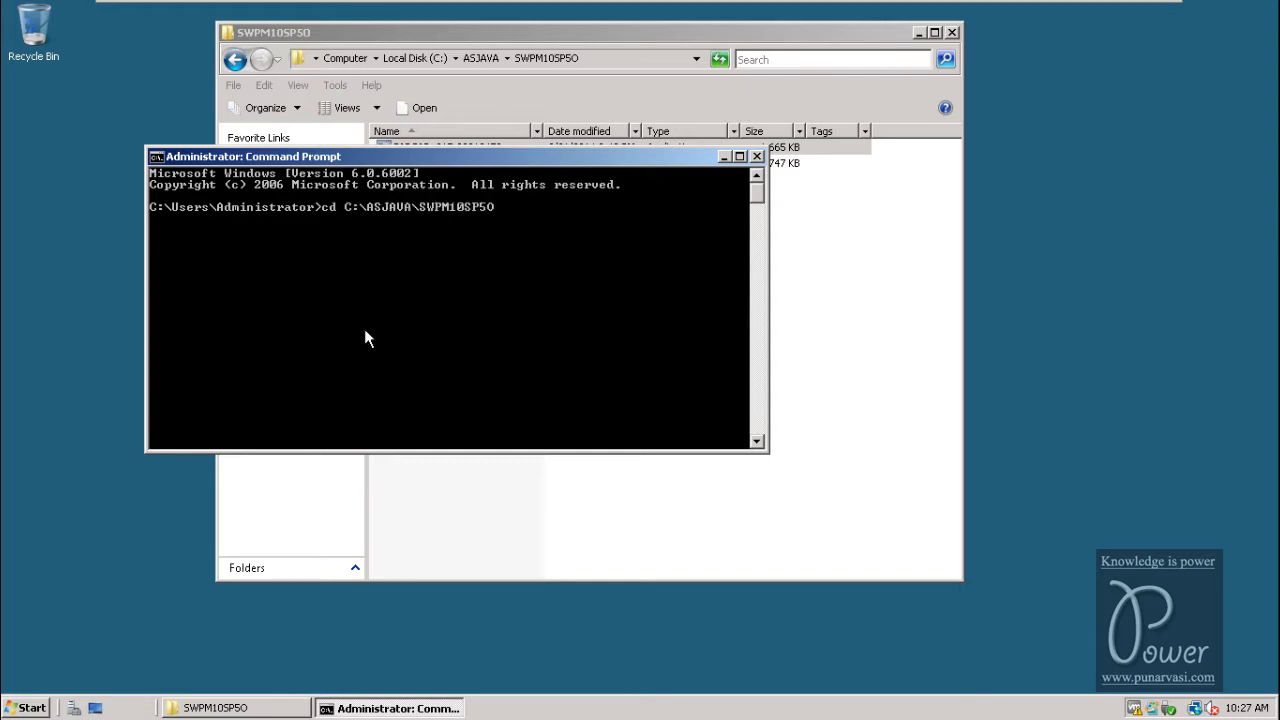
key("Return")
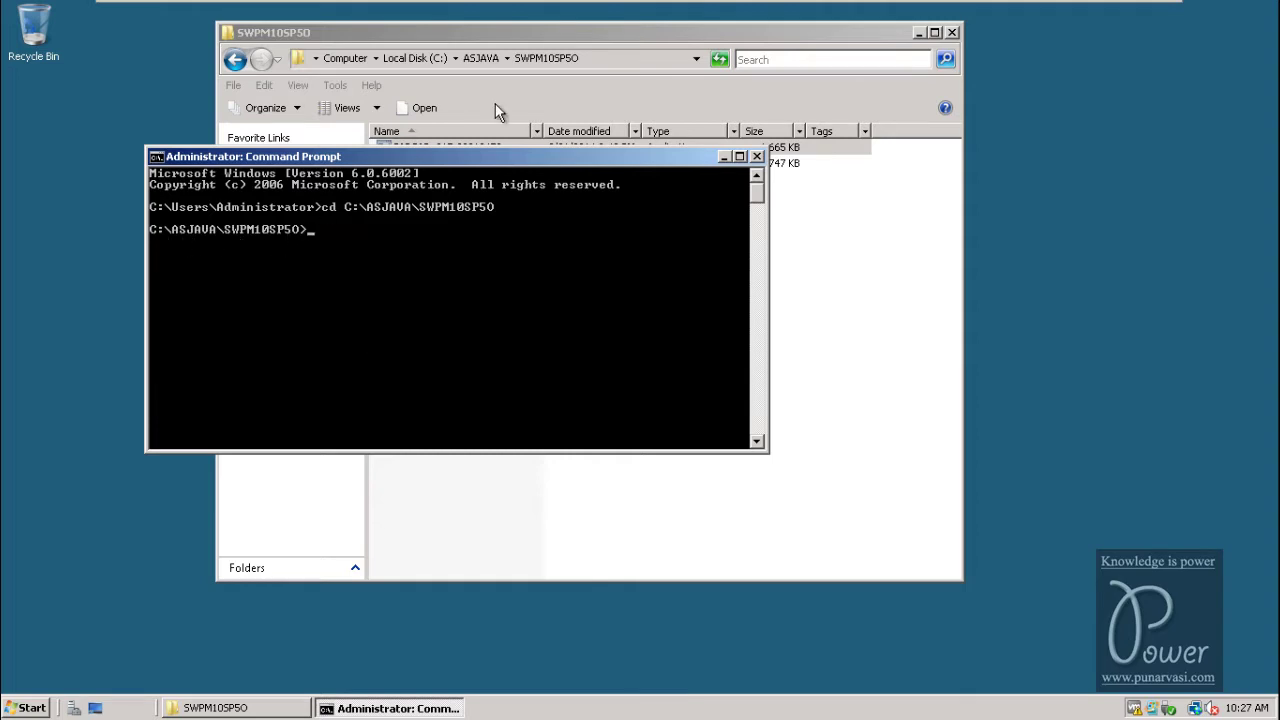
Extract the archive with SAPCAR_315-20010453.EXE -xvf SWPM10SP05_5-20009707.SAR, and minimize the console and folder windows
left_click_drag(477, 161, 565, 263)
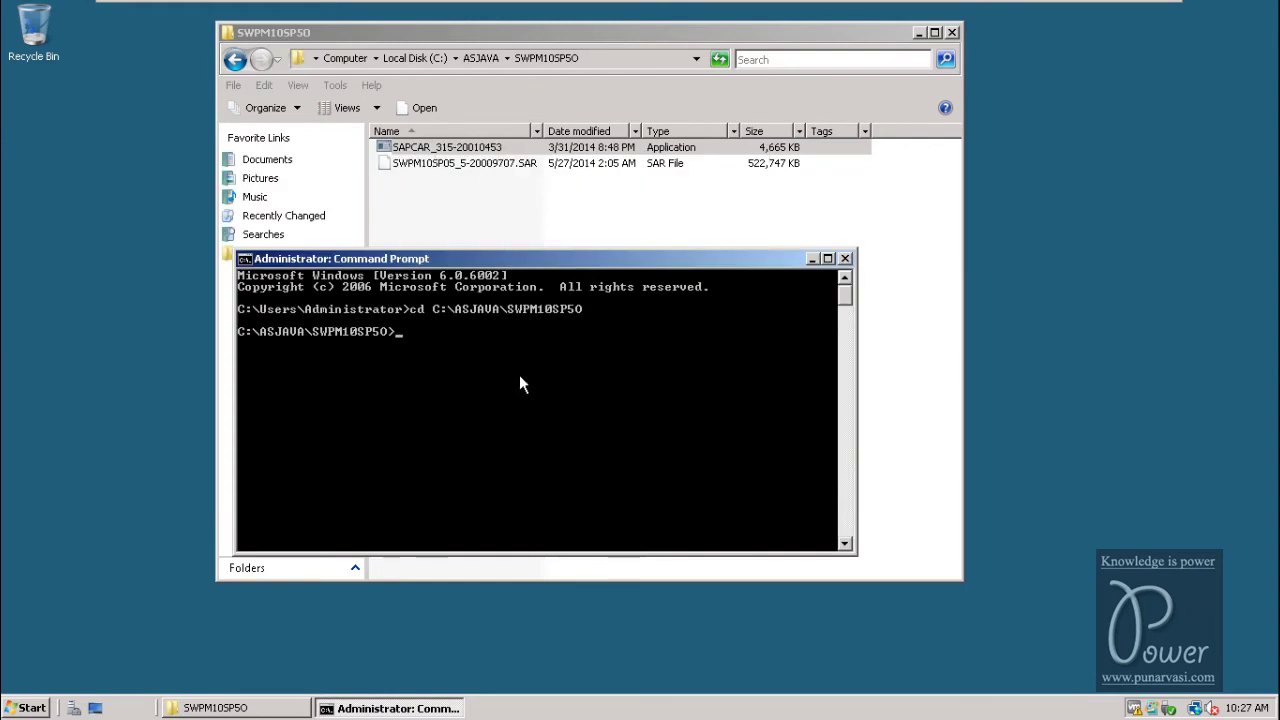
type("sap")
key("Tab")
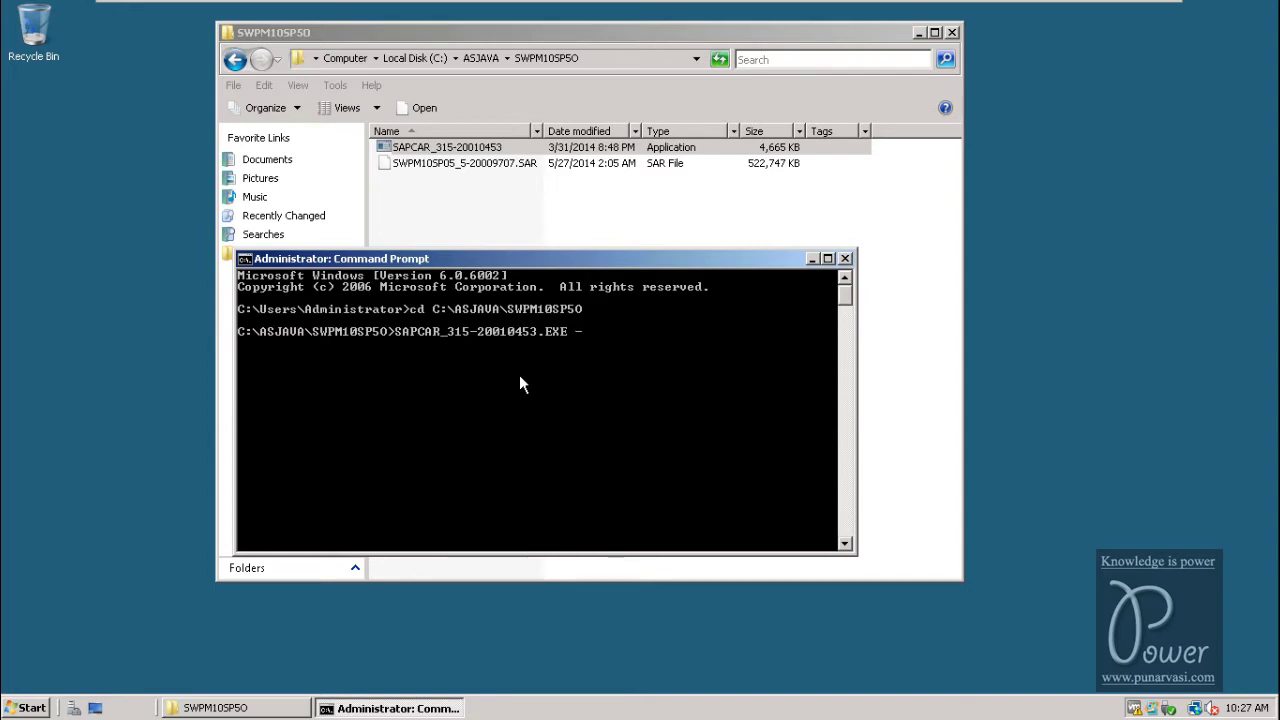
type("xvf swp")
key("Tab")
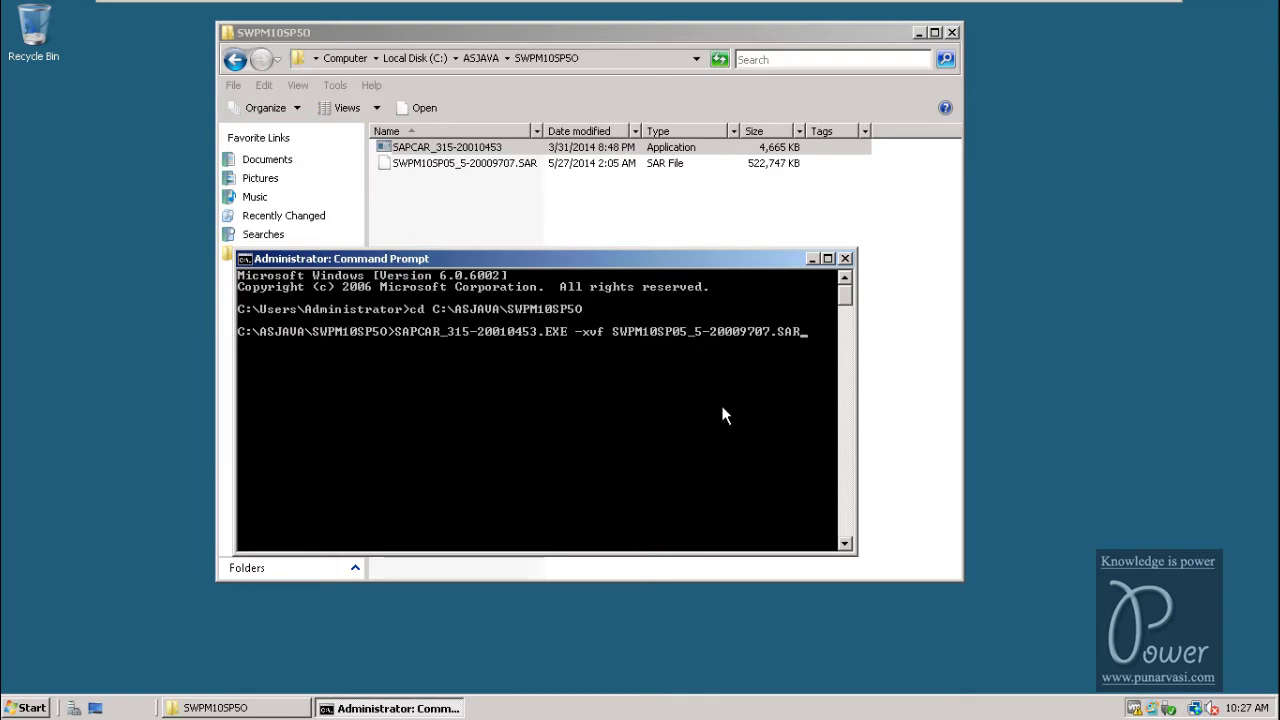
key("Return")
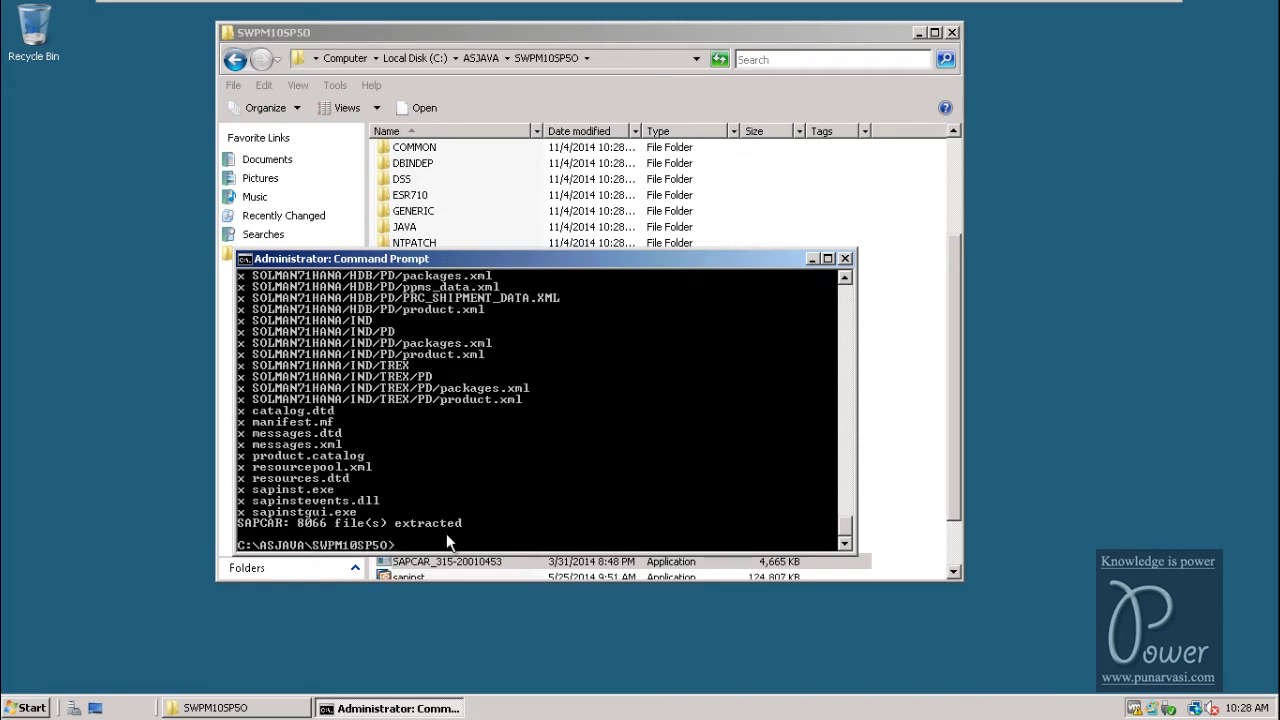
left_click(812, 259)
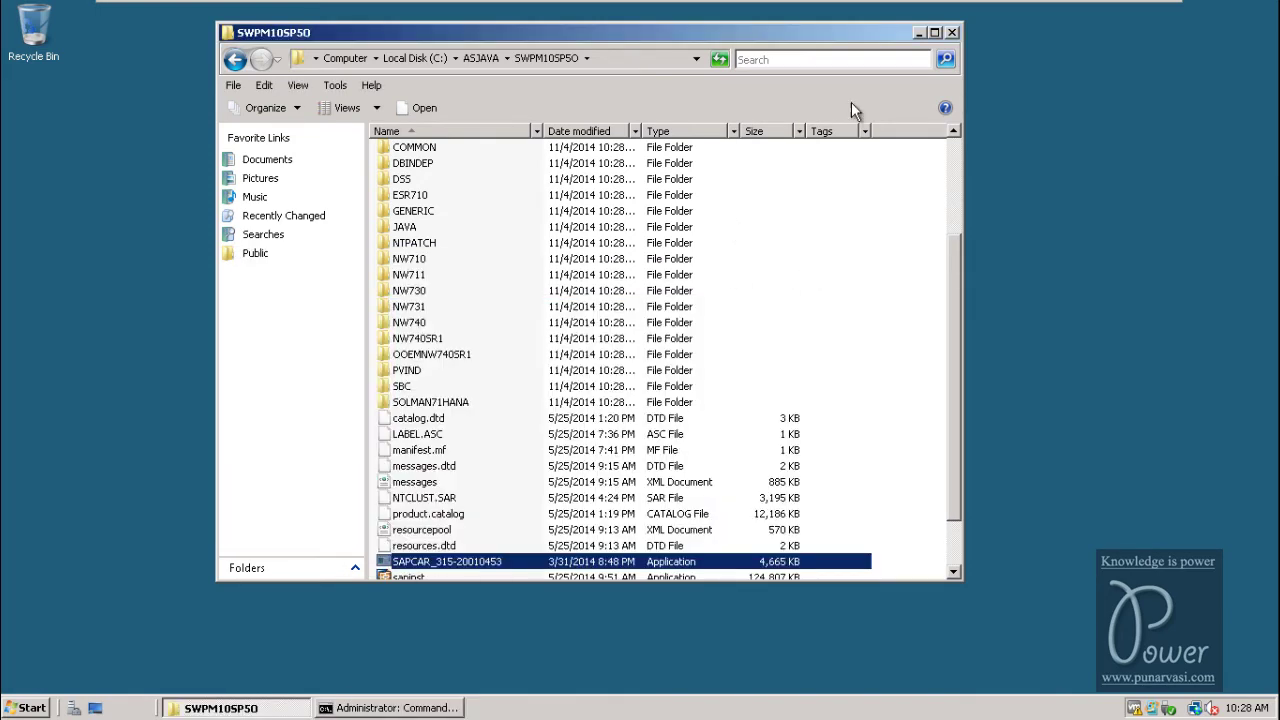
left_click(918, 33)
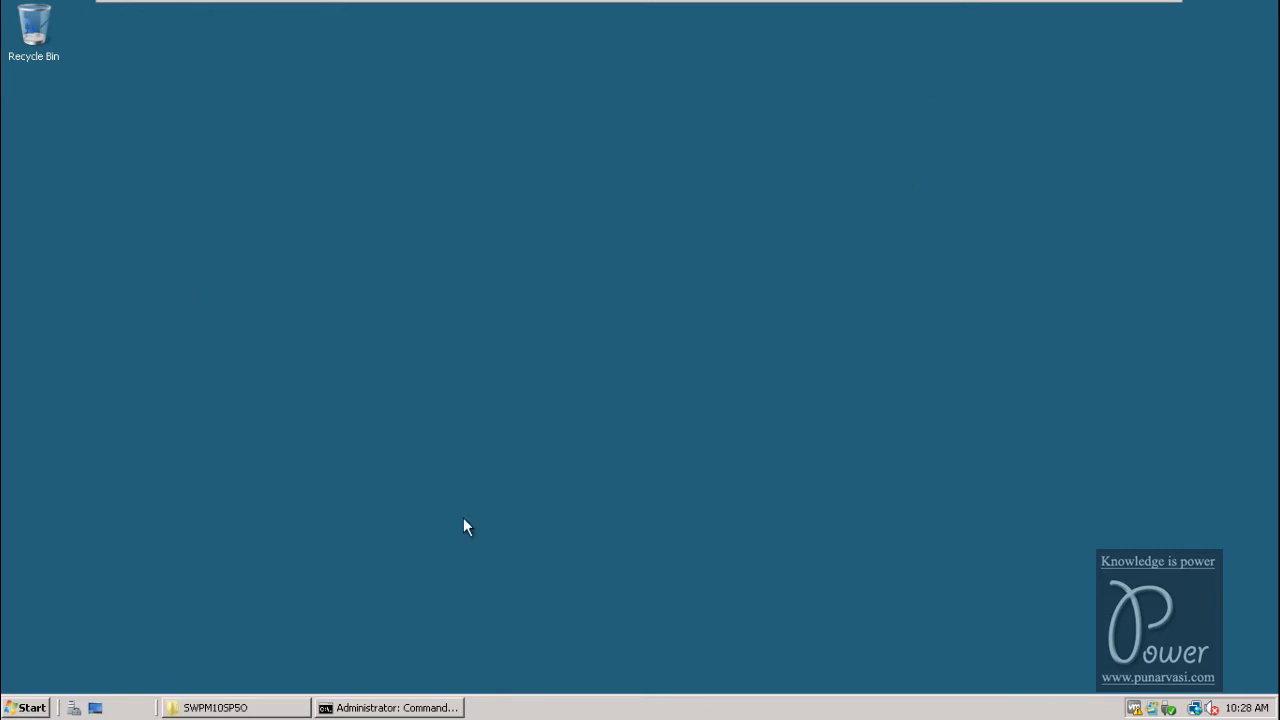
Open the computer's virtual memory settings through the advanced performance options in System Properties
left_click(20, 710)
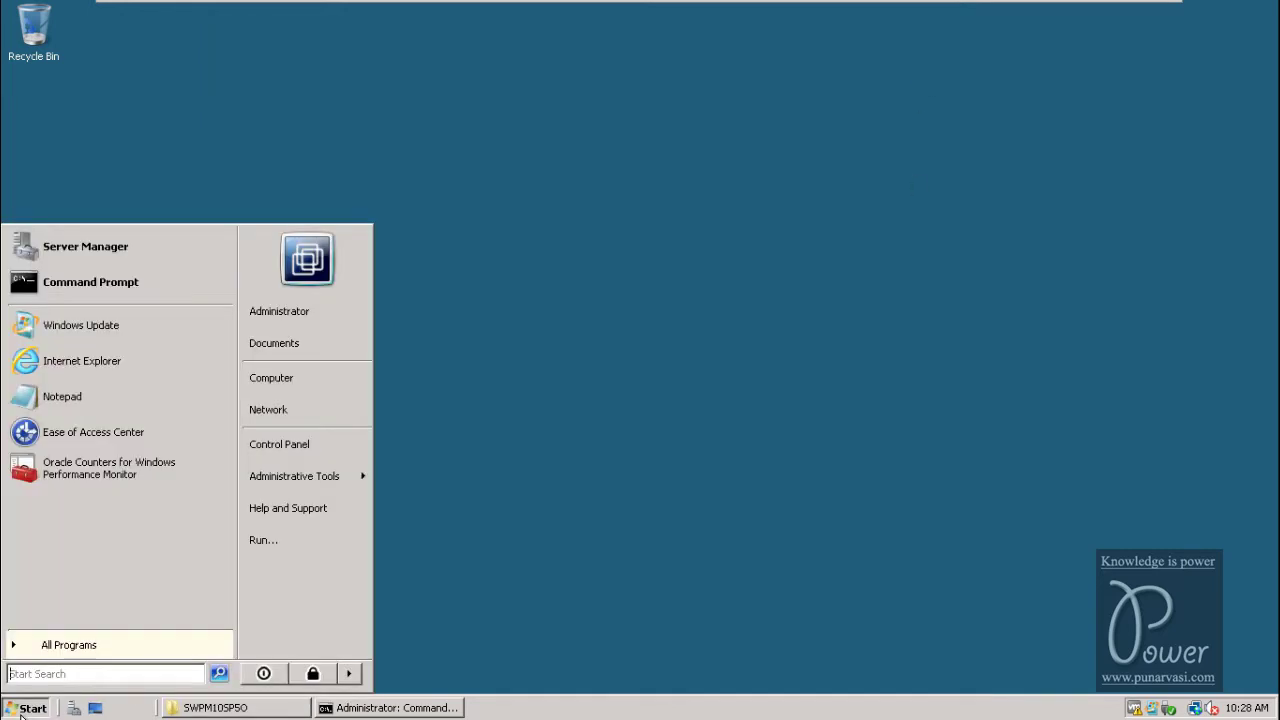
right_click(302, 378)
left_click(368, 522)
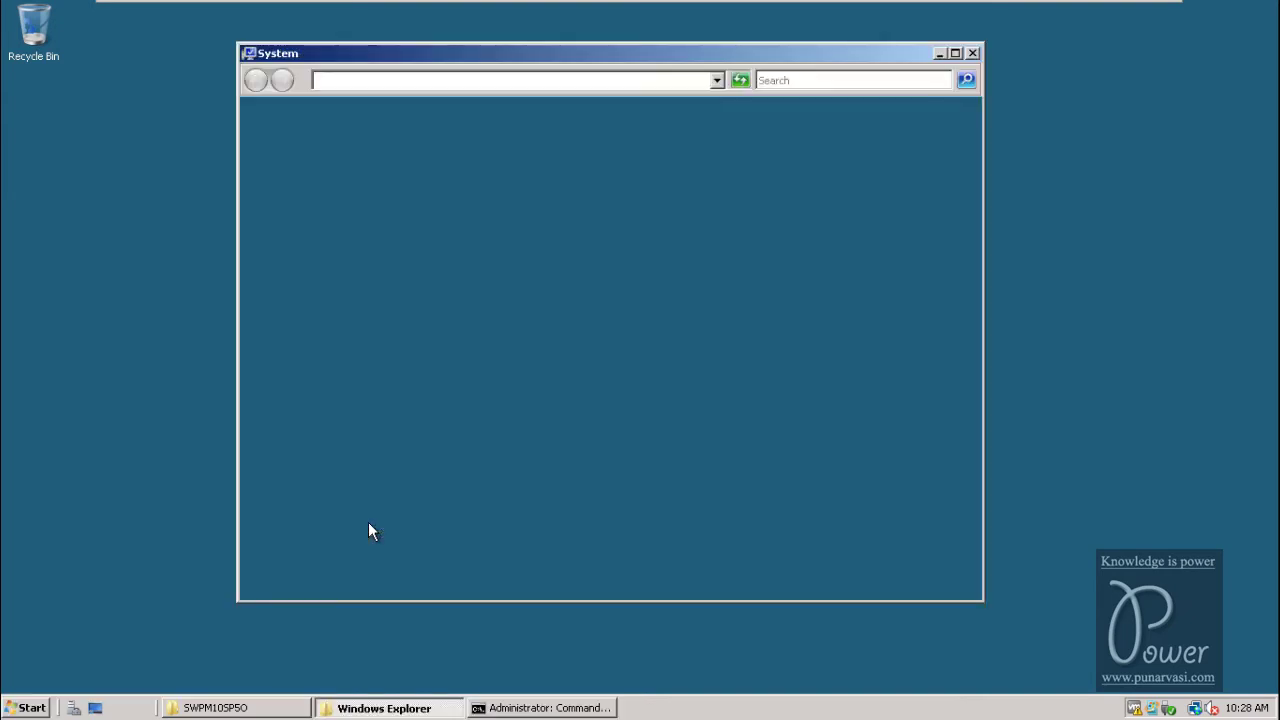
left_click(322, 206)
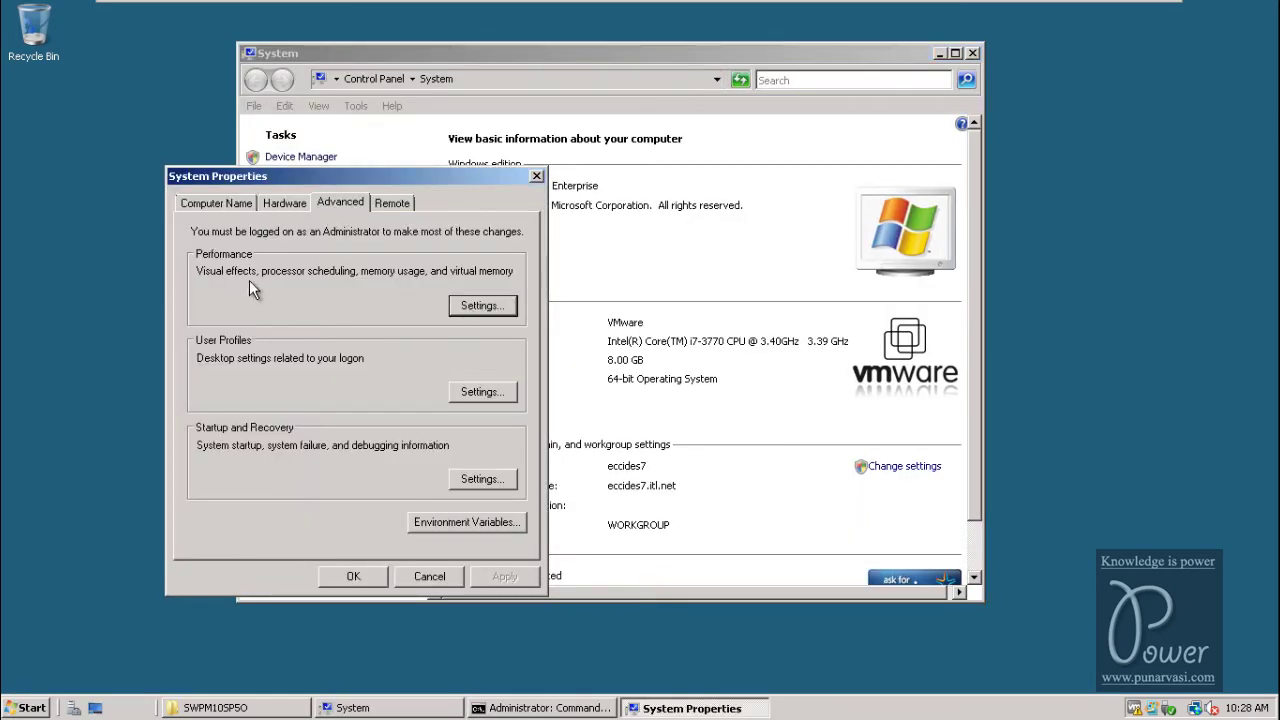
left_click(456, 314)
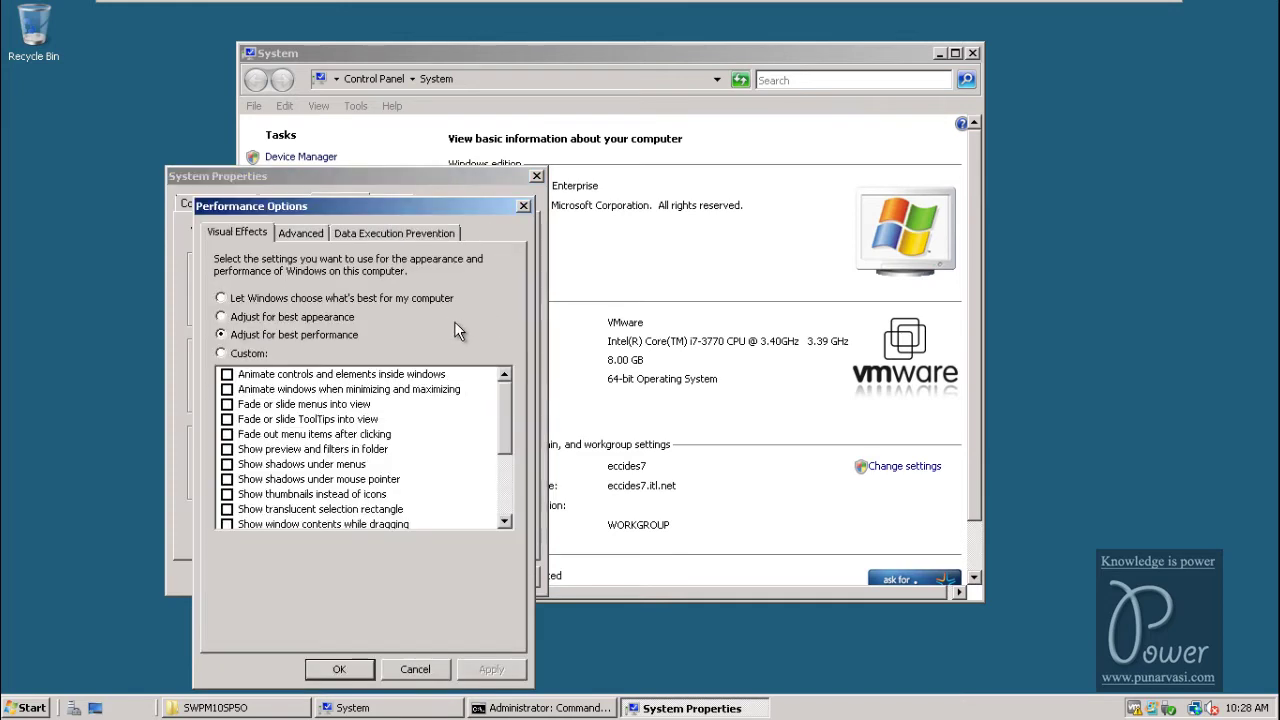
left_click(302, 233)
left_click(466, 443)
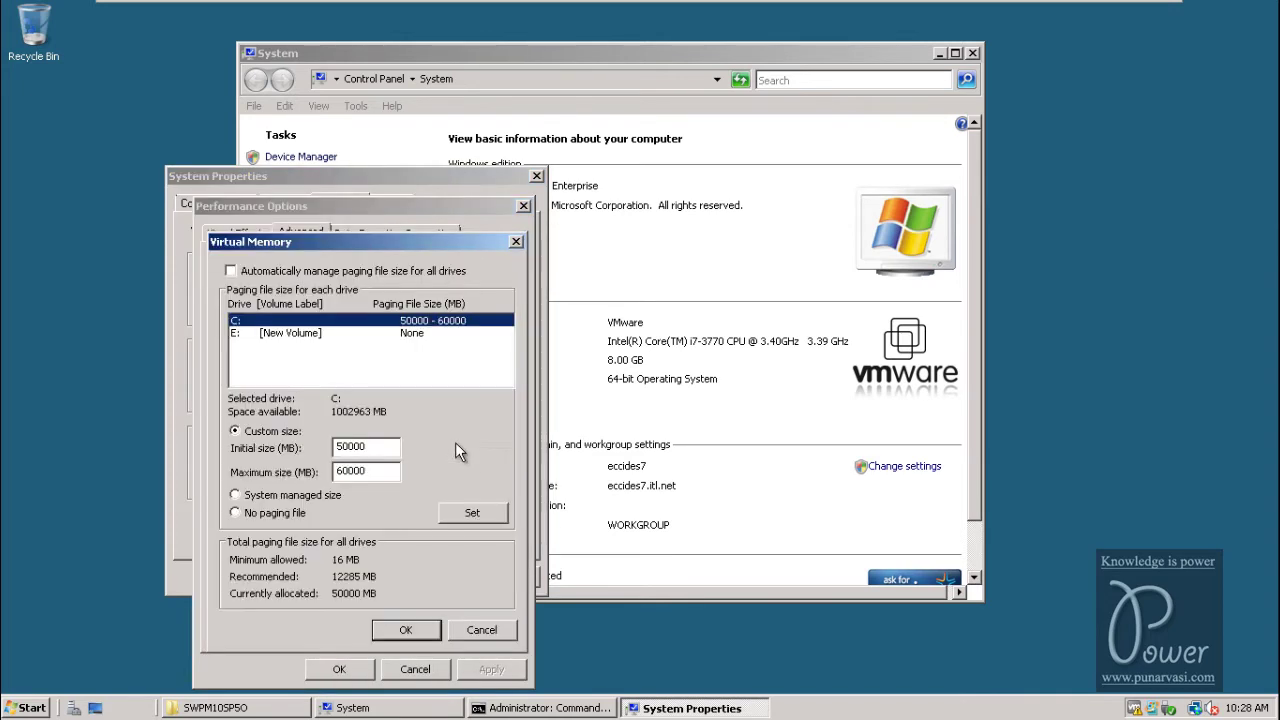
Check the initial and maximum paging file sizes for drive C:, and accept the open settings dialogs
left_click(371, 450)
left_click(382, 473)
left_click(404, 630)
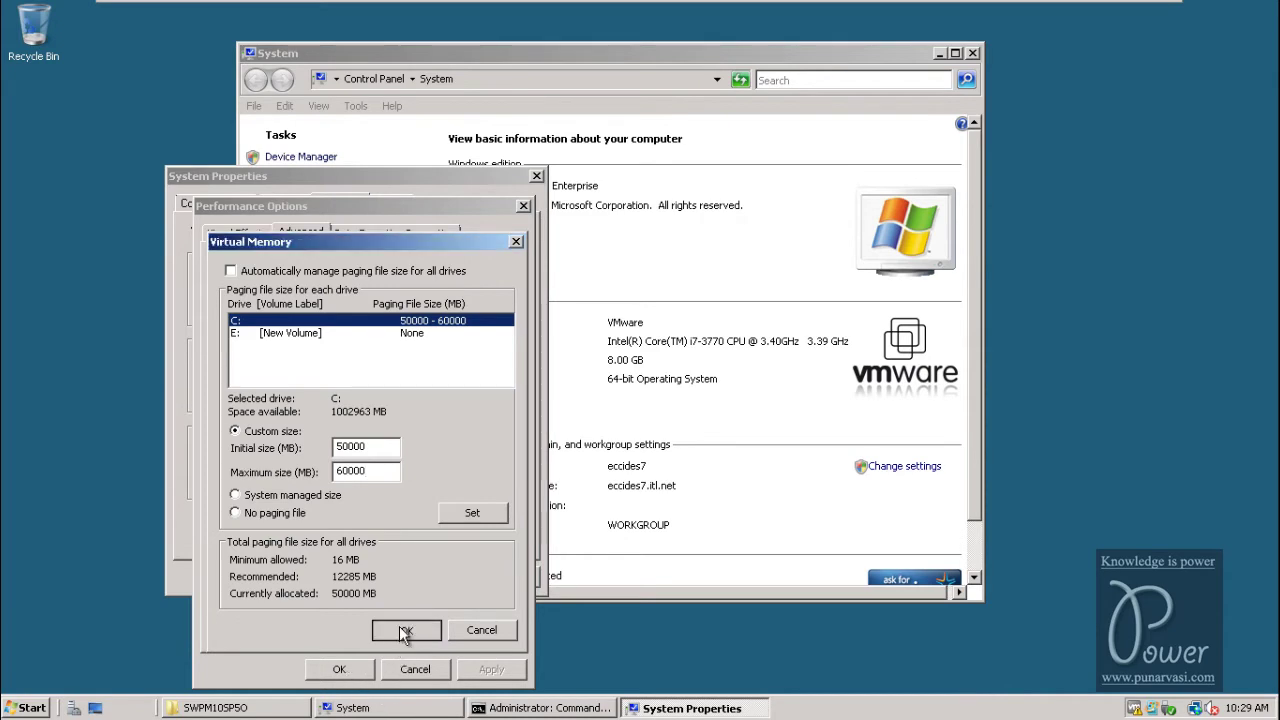
left_click(341, 669)
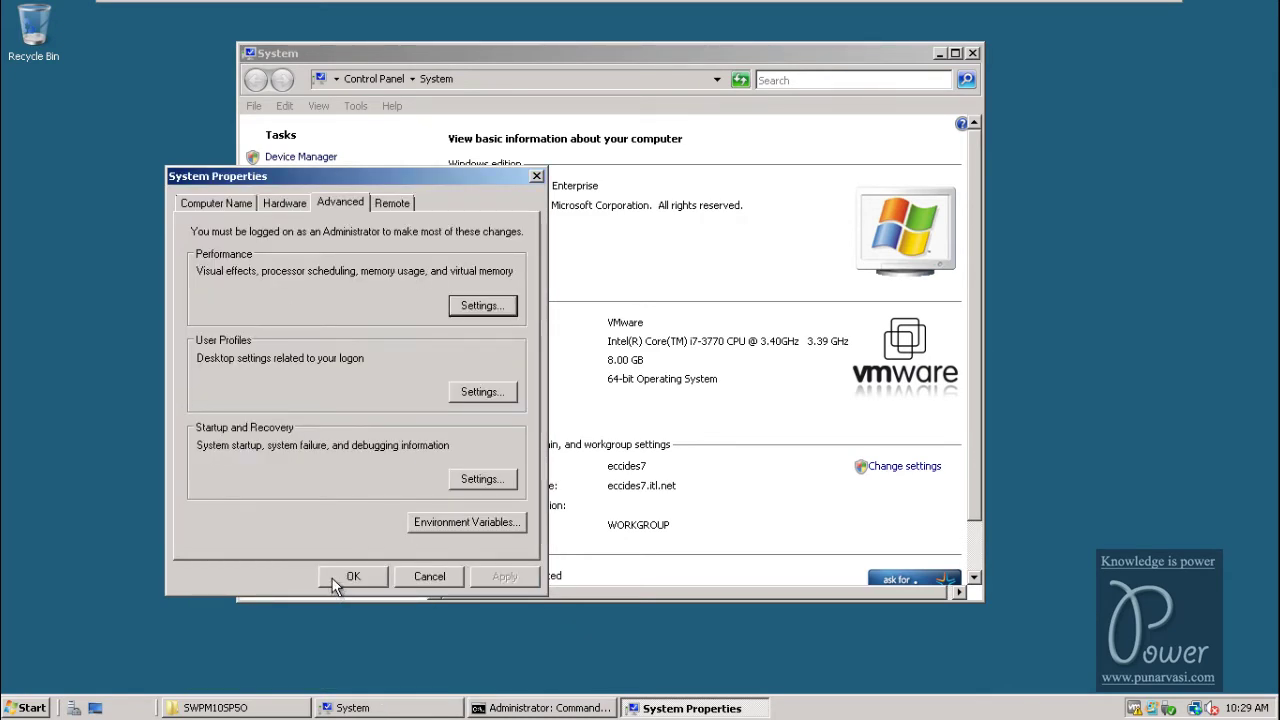
left_click(340, 577)
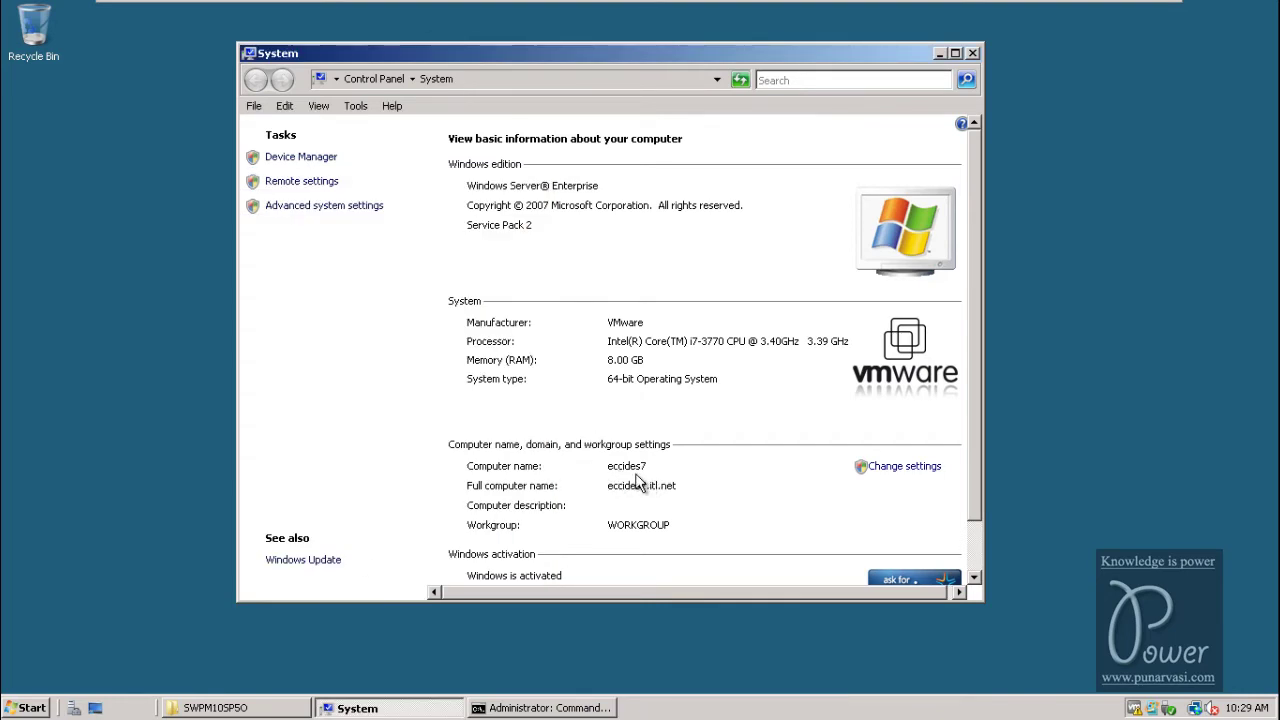
Examine the computer name and full computer name in the computer's properties, leaving the System window open
left_click(33, 708)
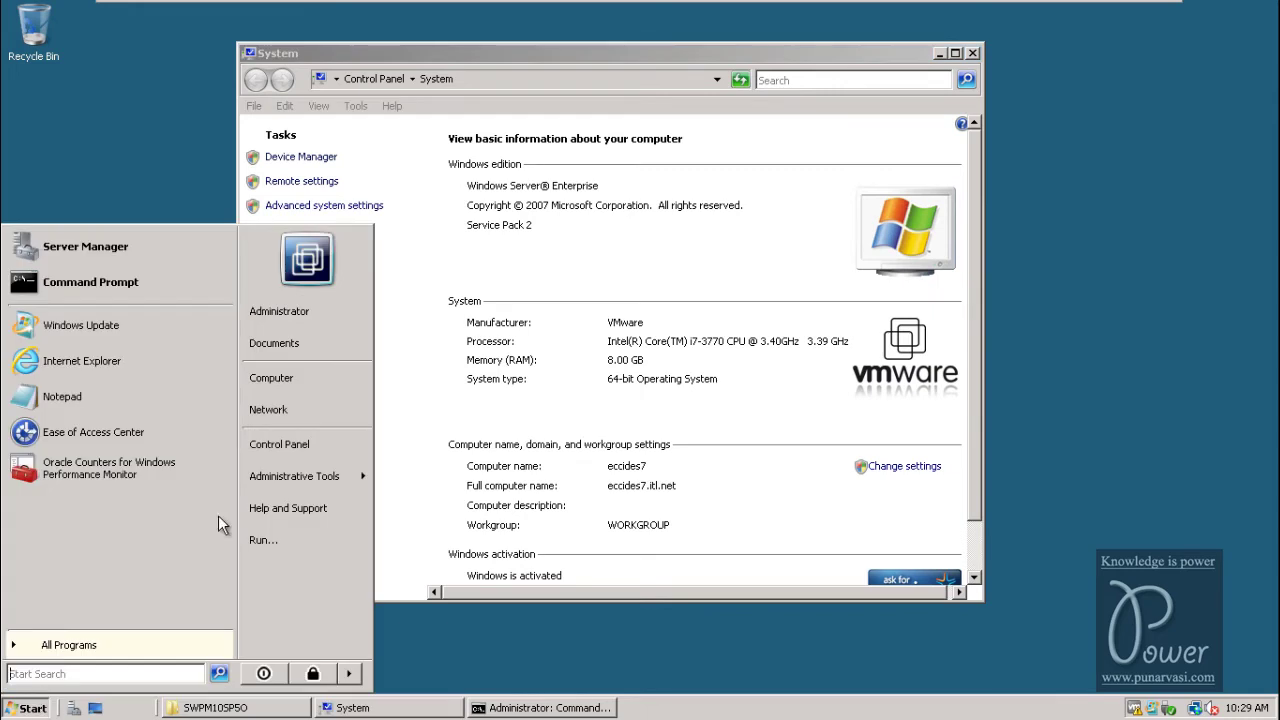
right_click(293, 378)
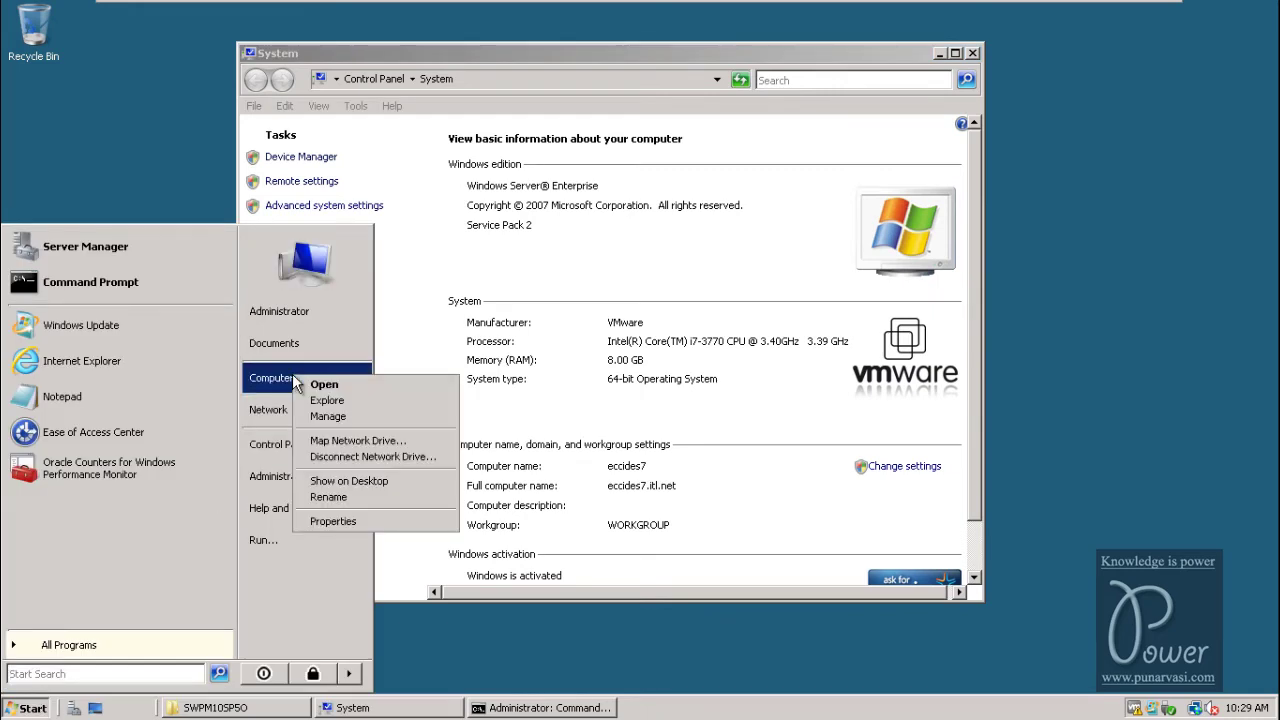
left_click(354, 521)
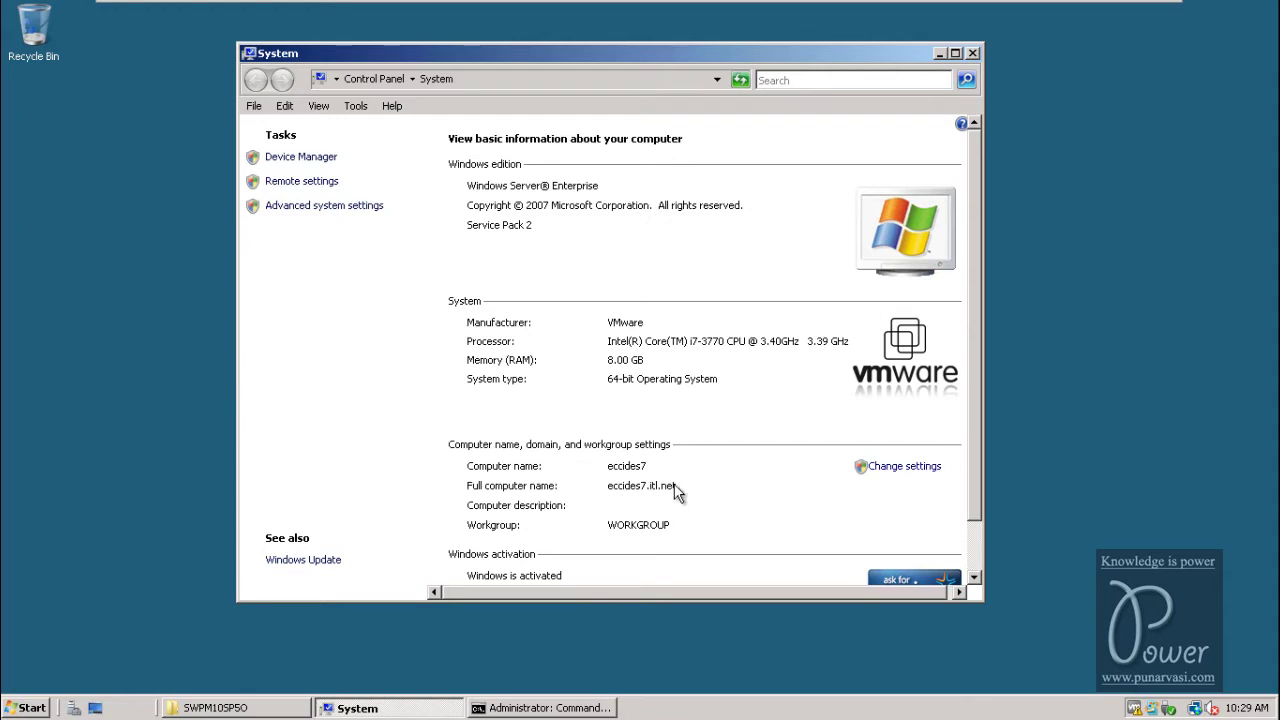
left_click(27, 708)
right_click(293, 378)
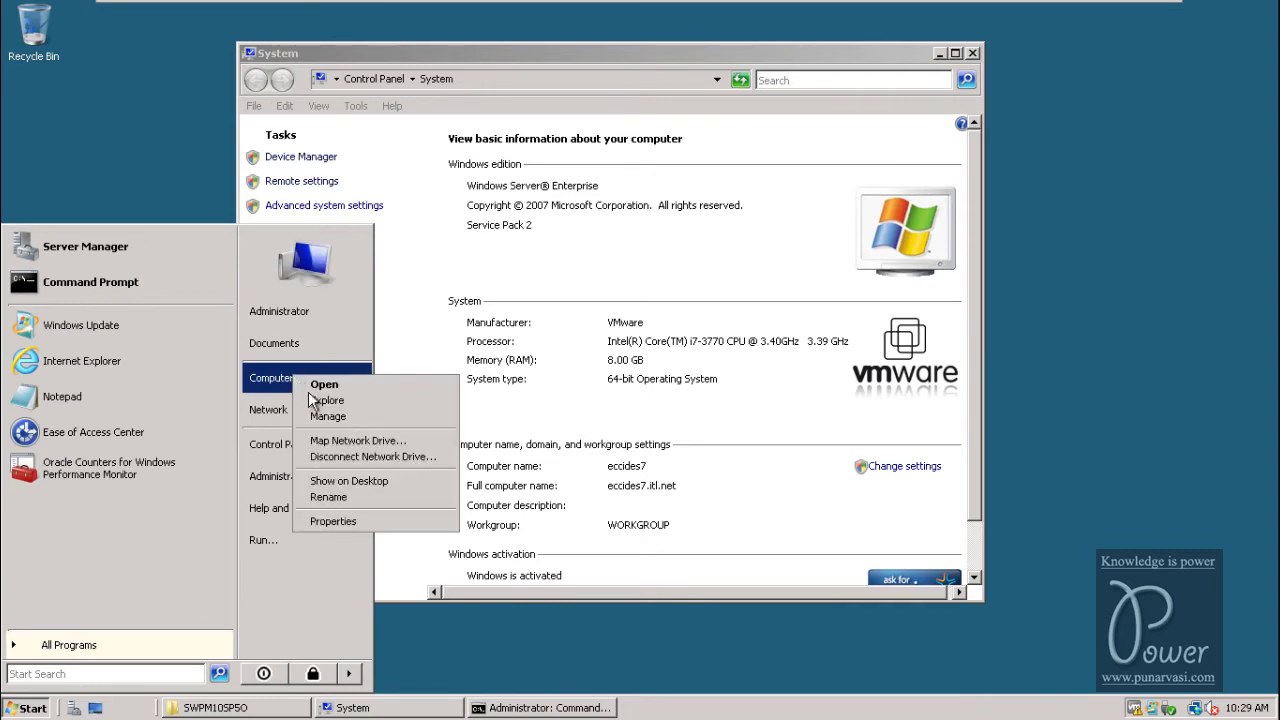
left_click(344, 519)
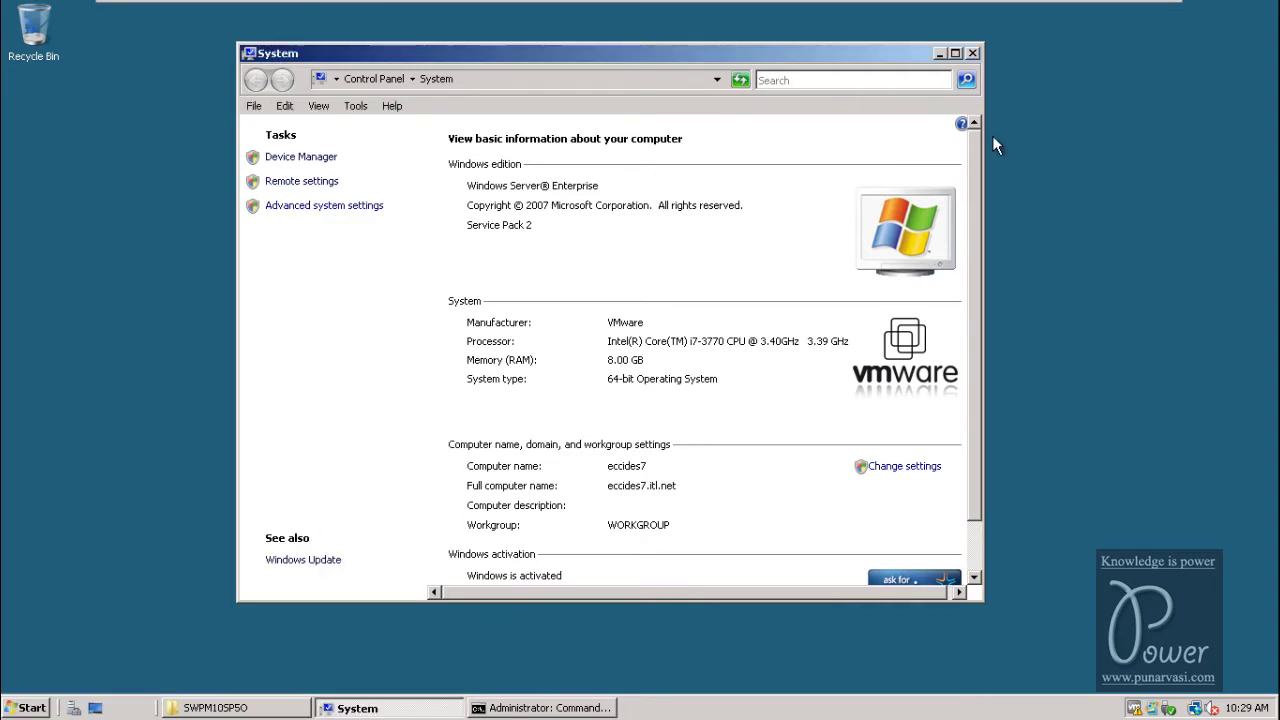
left_click(938, 54)
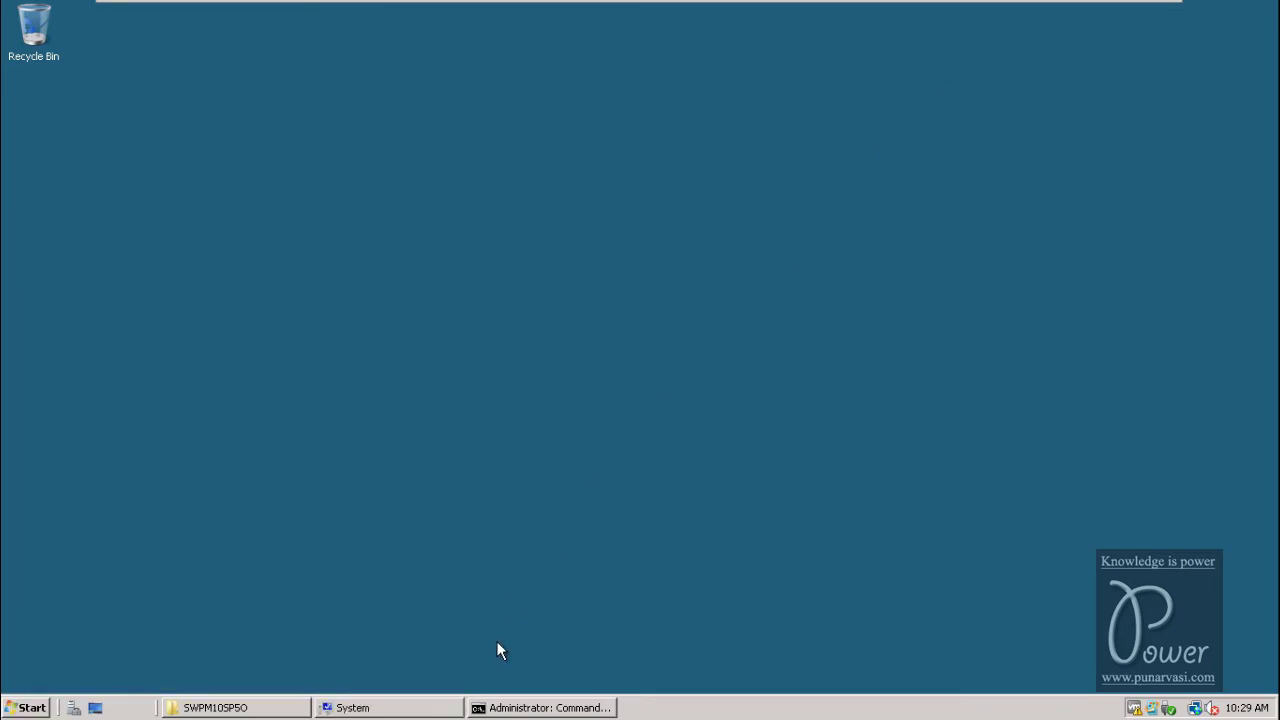
left_click(345, 707)
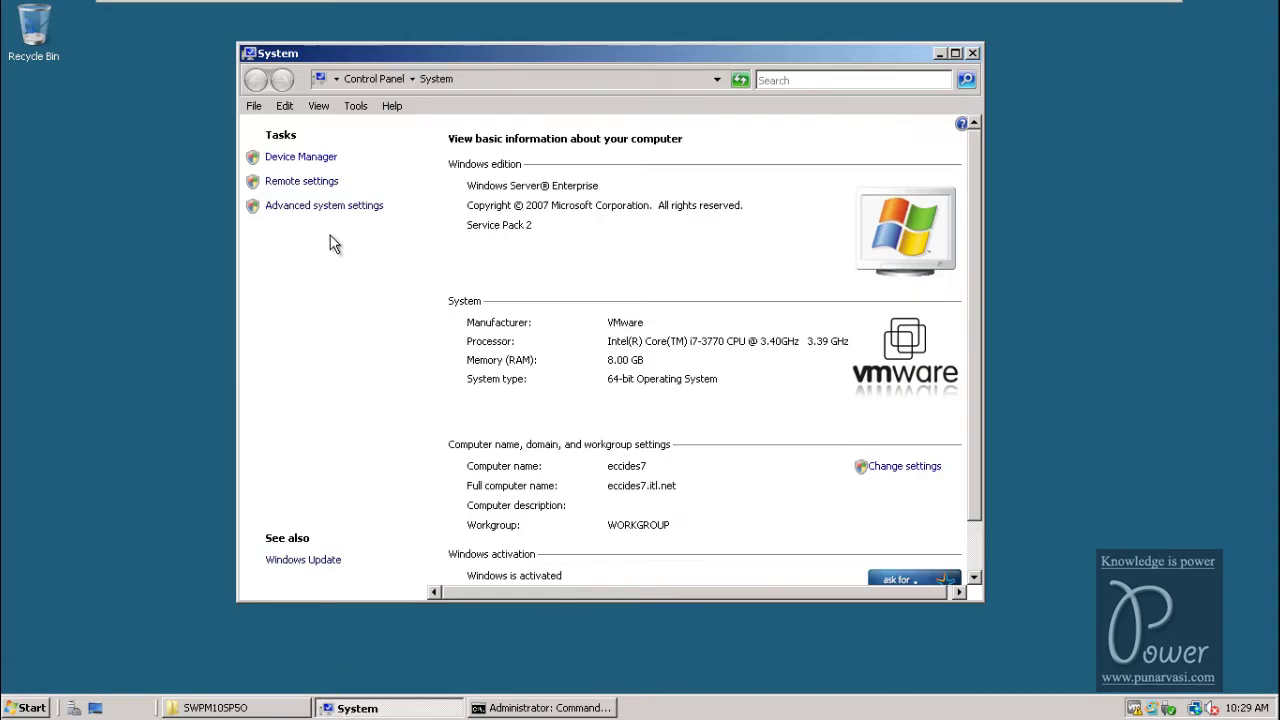
Try ep as the computer name in the computer name settings of System Properties
left_click(304, 209)
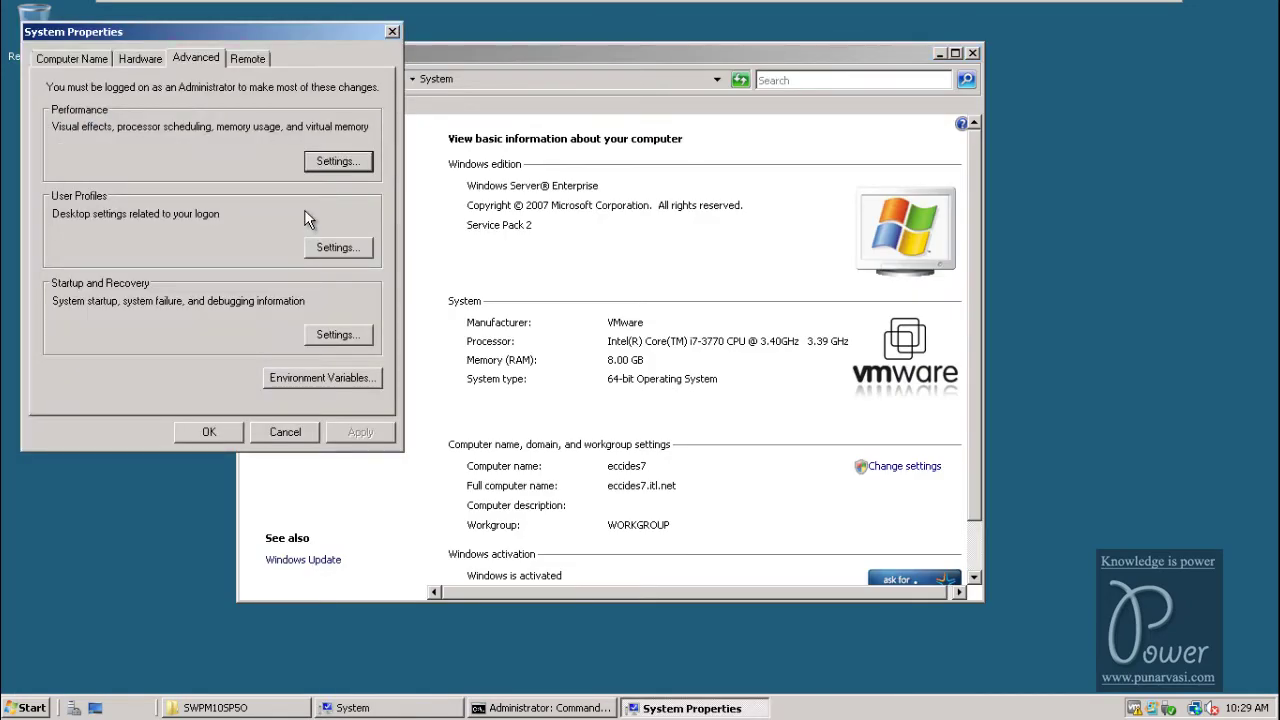
left_click(72, 59)
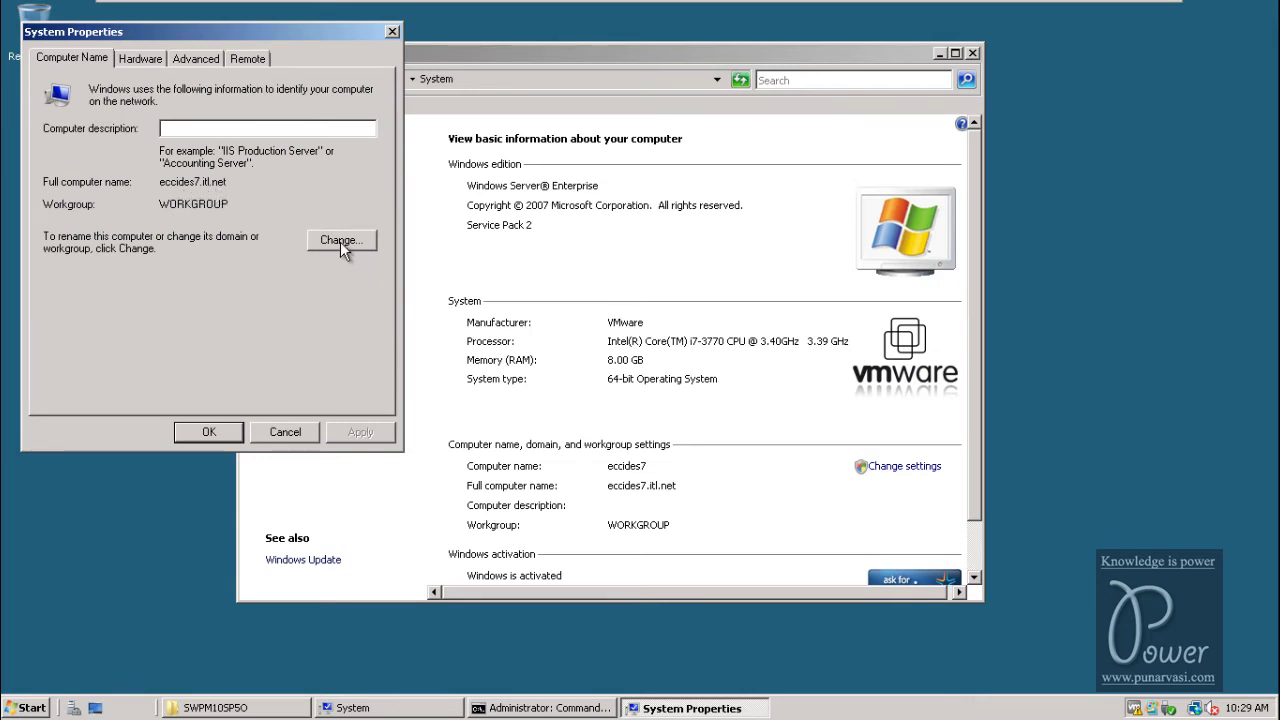
left_click(340, 241)
left_click(112, 163)
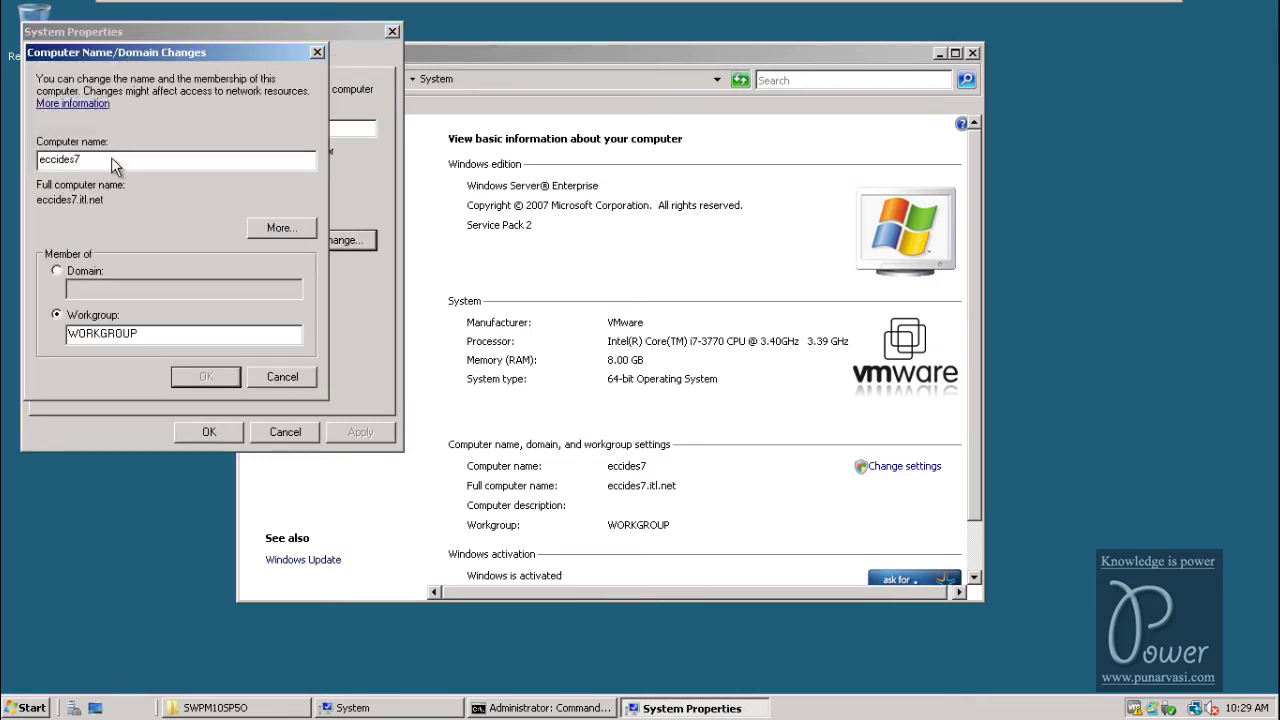
double_click(112, 163)
type("ep")
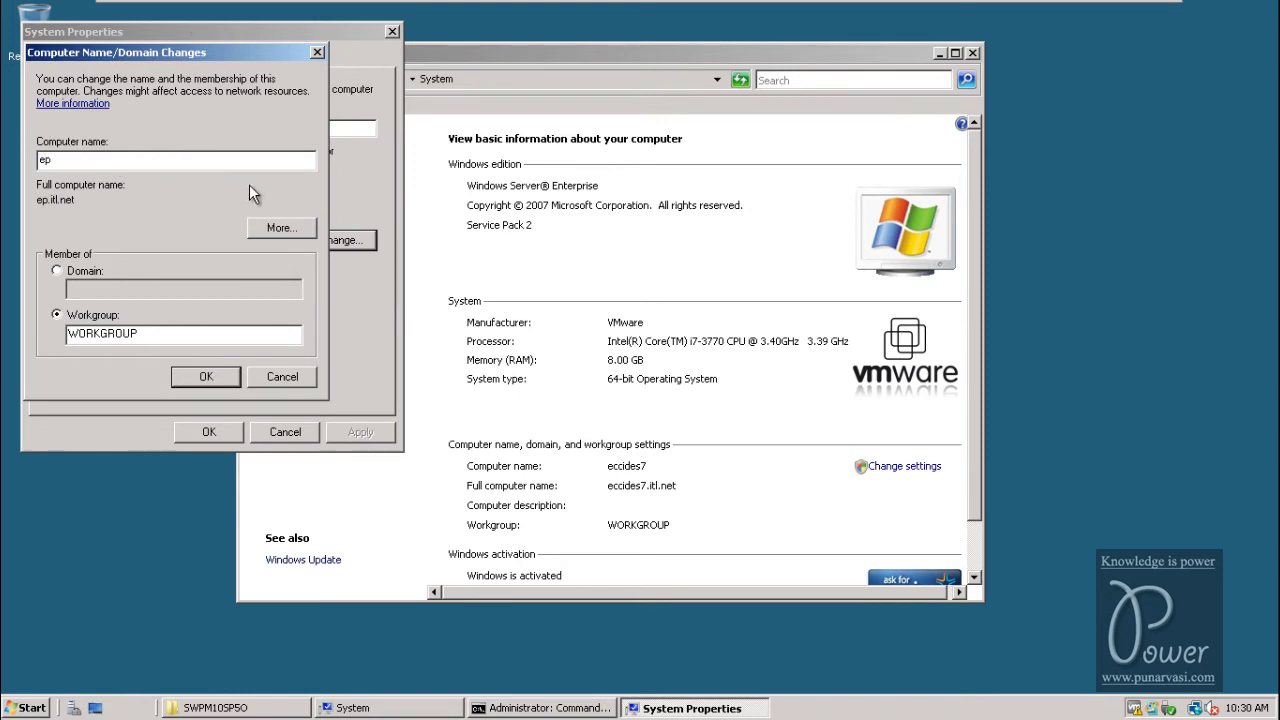
Check the computer's primary DNS suffix, then discard the pending name change and close the system windows
left_click(274, 229)
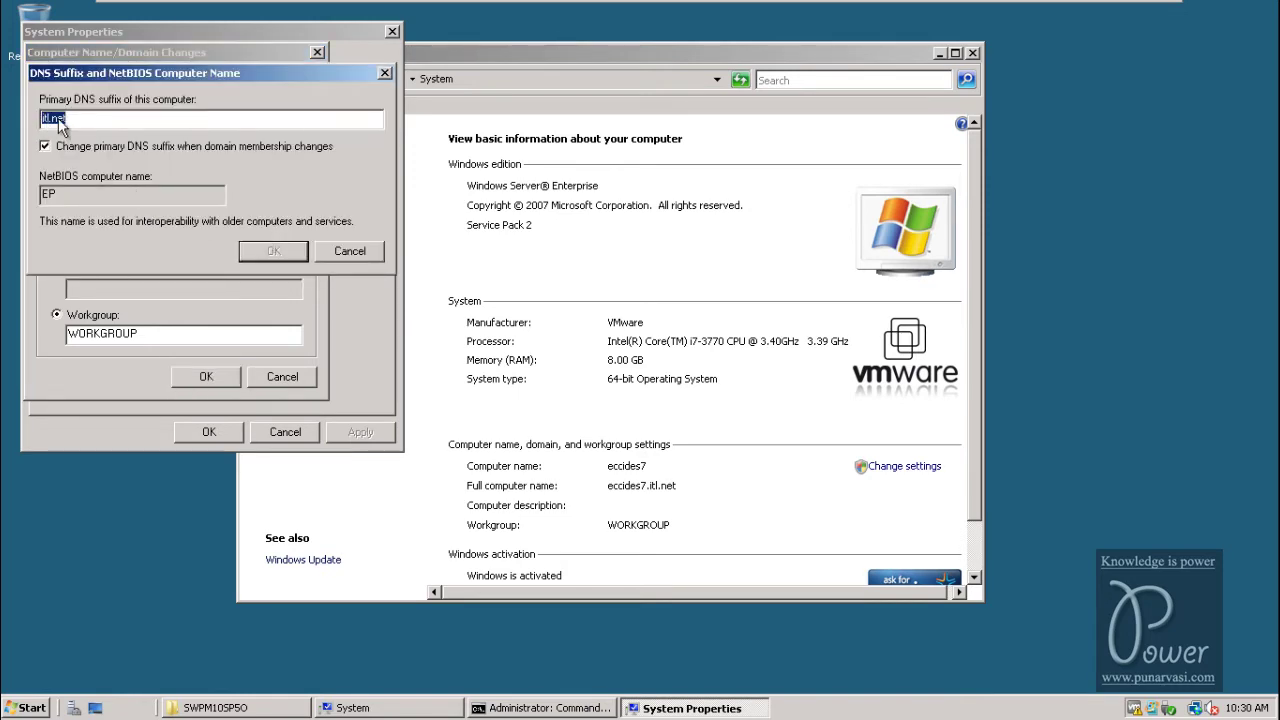
left_click(354, 256)
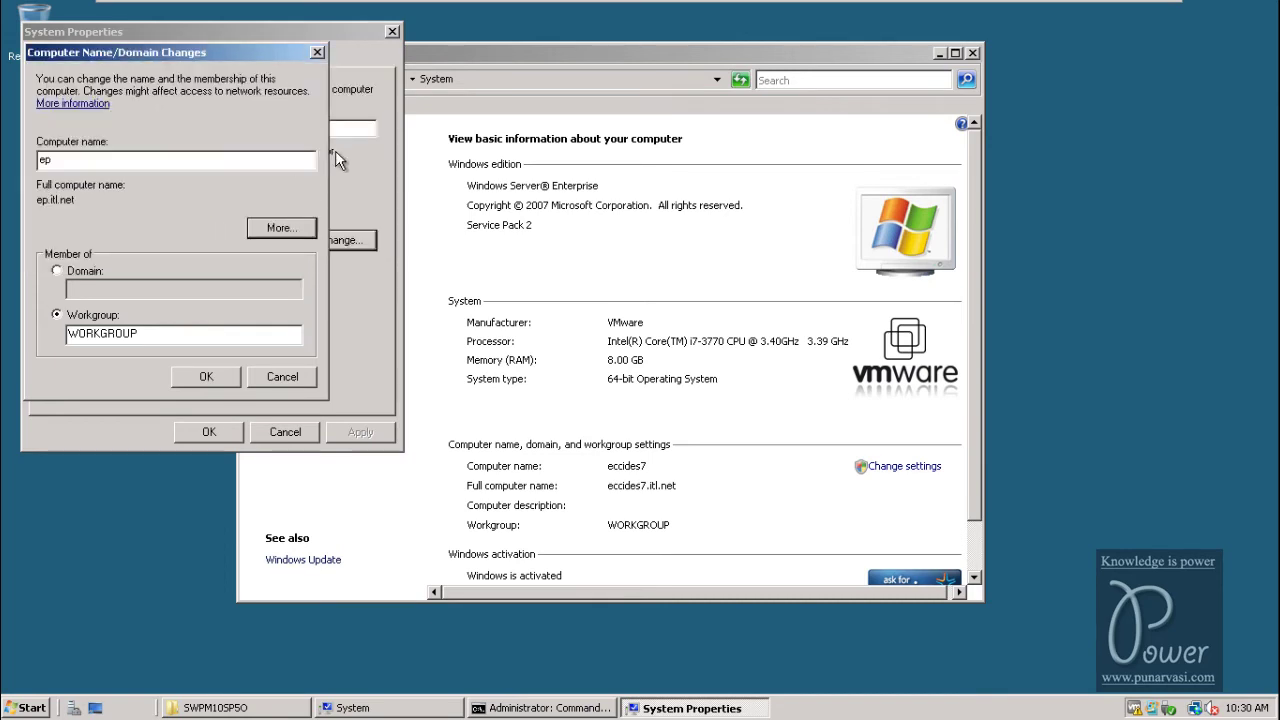
left_click(283, 377)
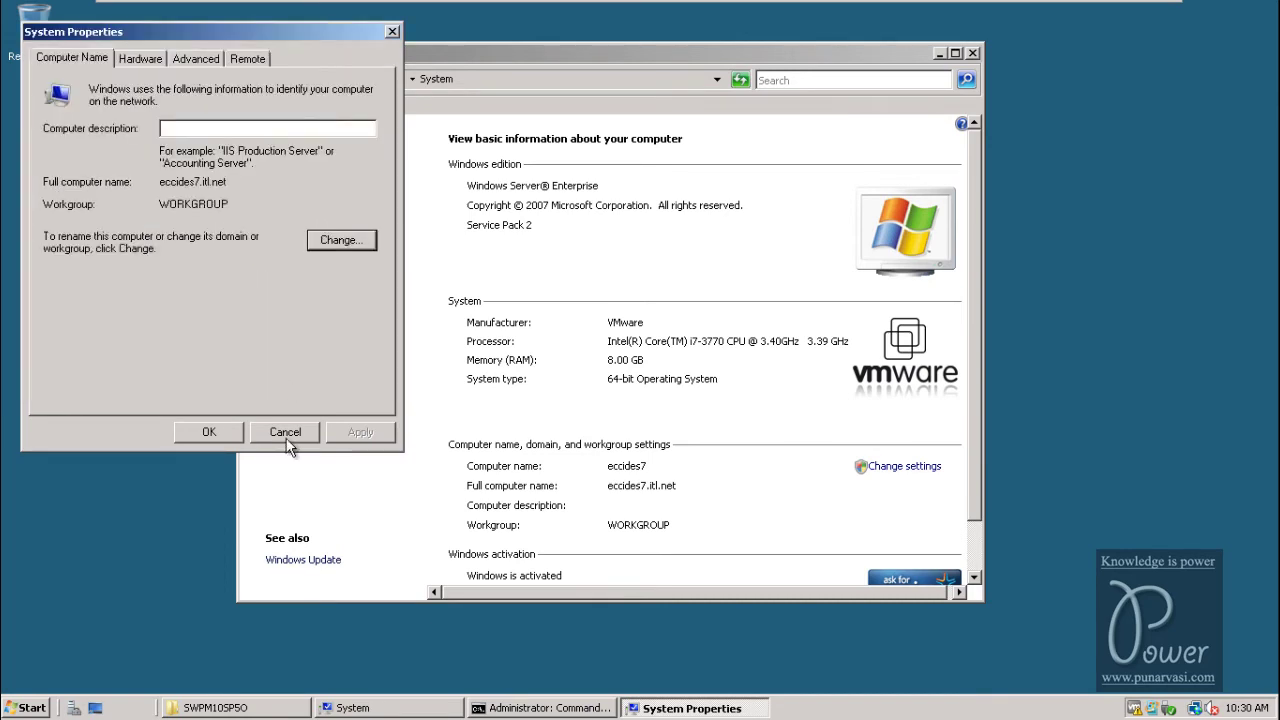
left_click(287, 438)
left_click(973, 53)
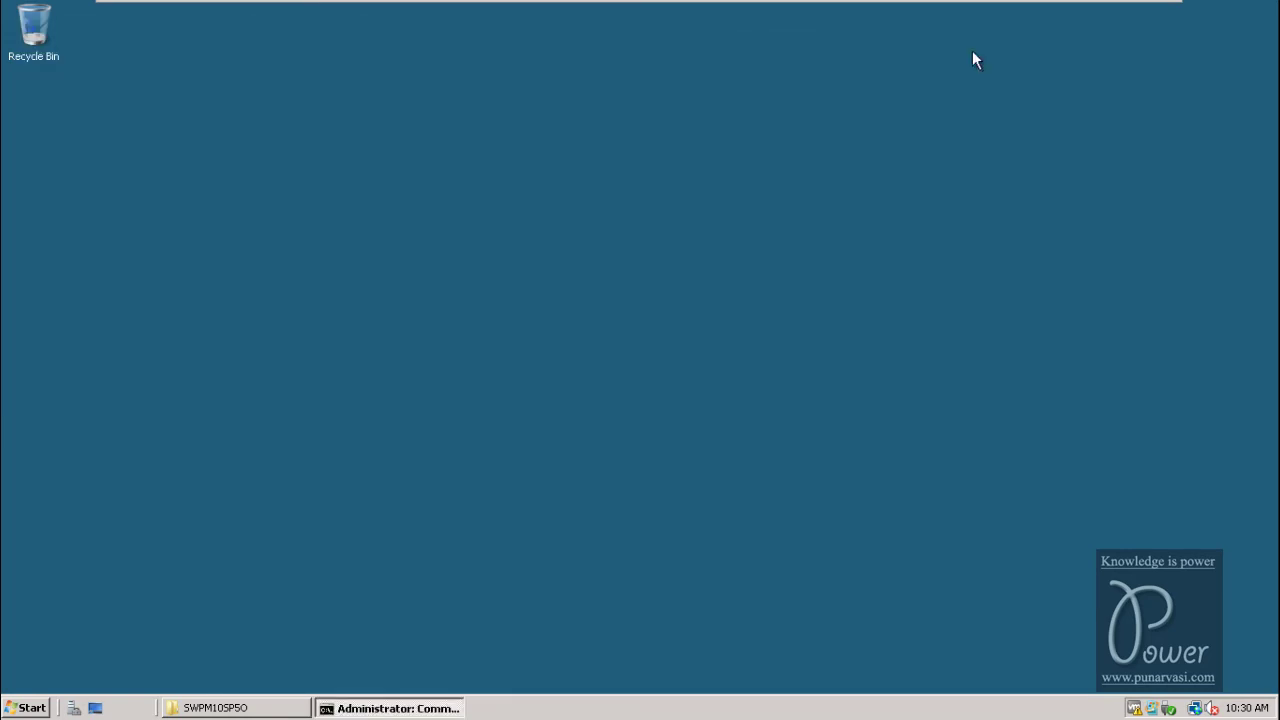
Launch the sapinst application from the extracted SWPM10SP5O folder
left_click(245, 708)
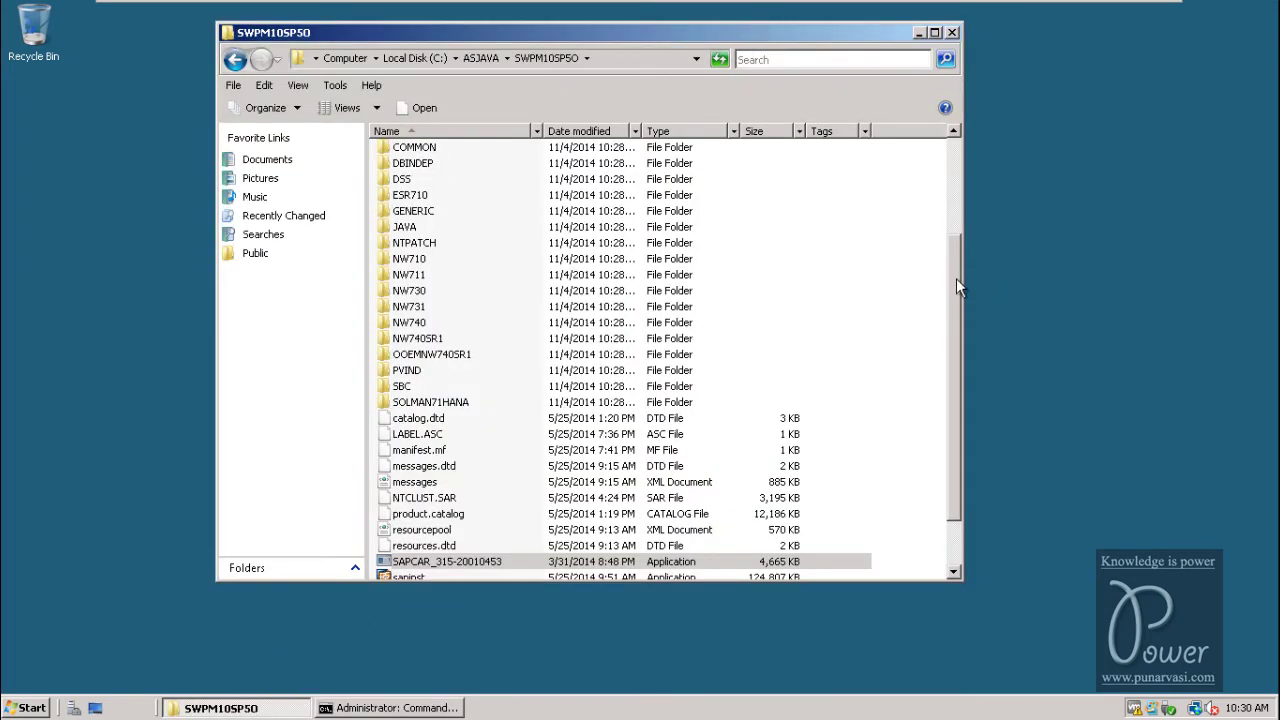
scroll(956, 278, "down", 2)
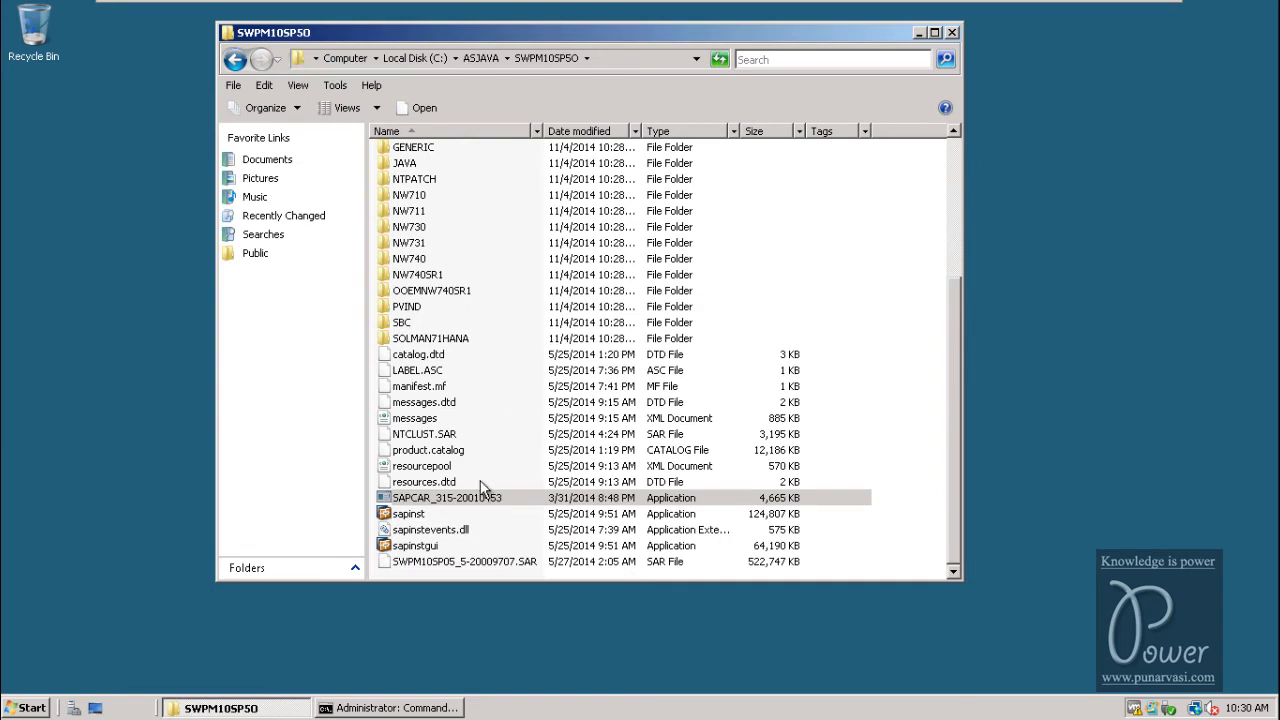
left_click(403, 515)
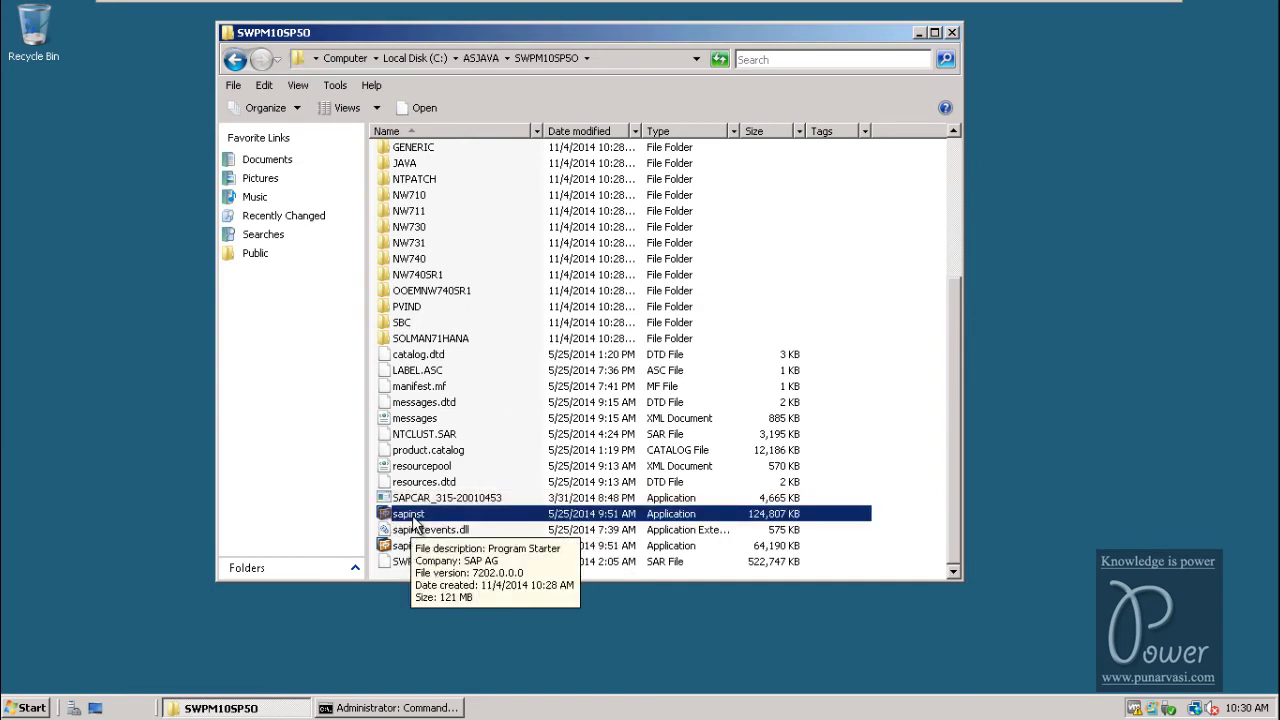
double_click(412, 517)
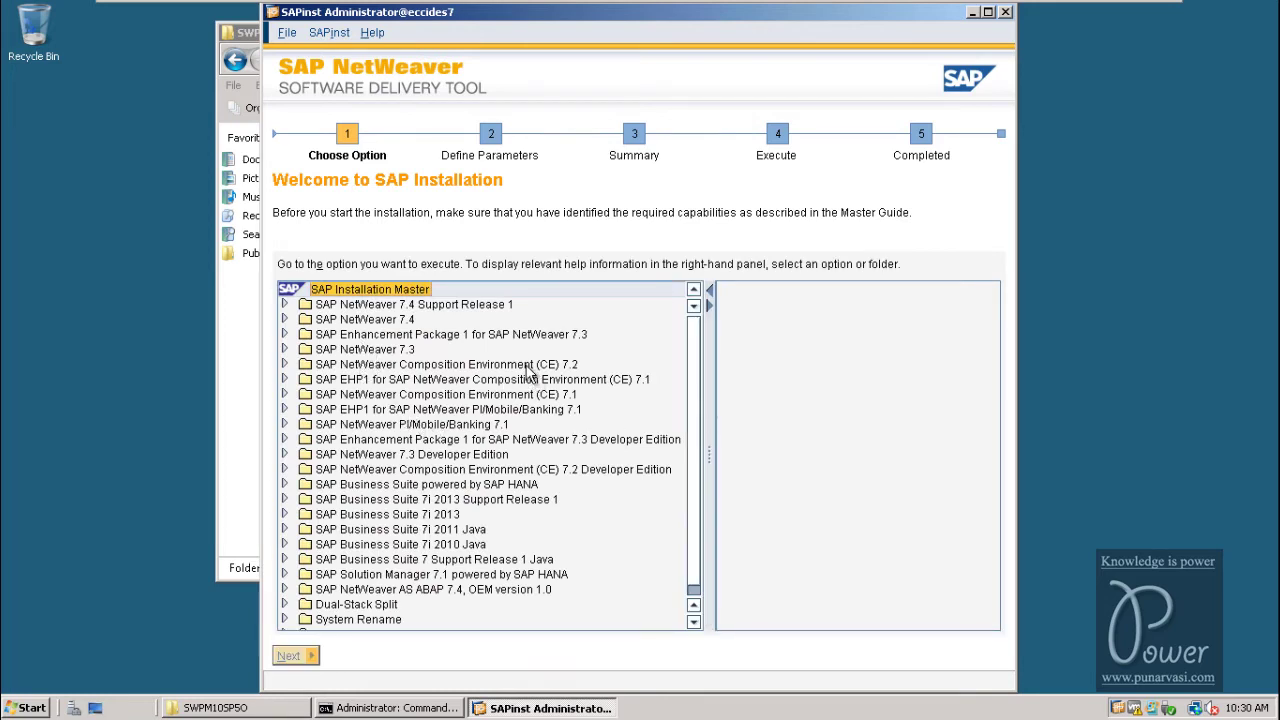
Choose Standard System for Application Server Java on Oracle under SAP Enhancement Package 1 for SAP NetWeaver 7.3, and continue to the parameters
left_click(415, 337)
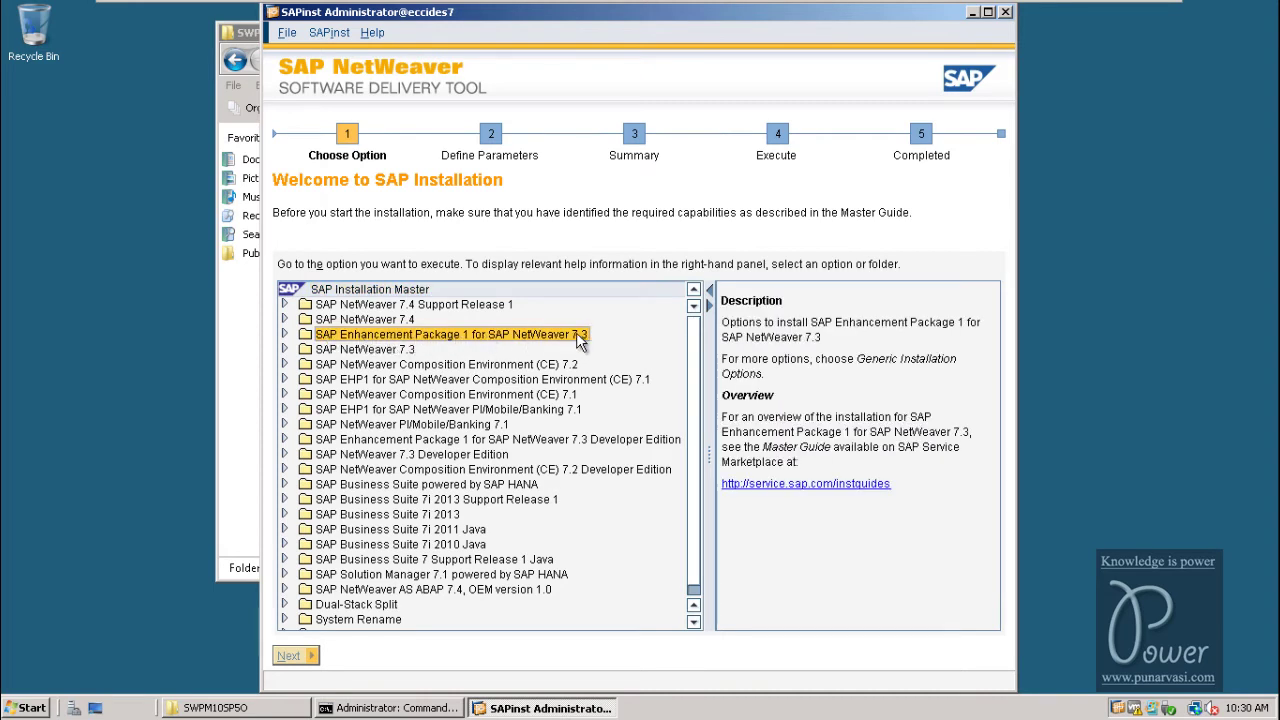
left_click(284, 335)
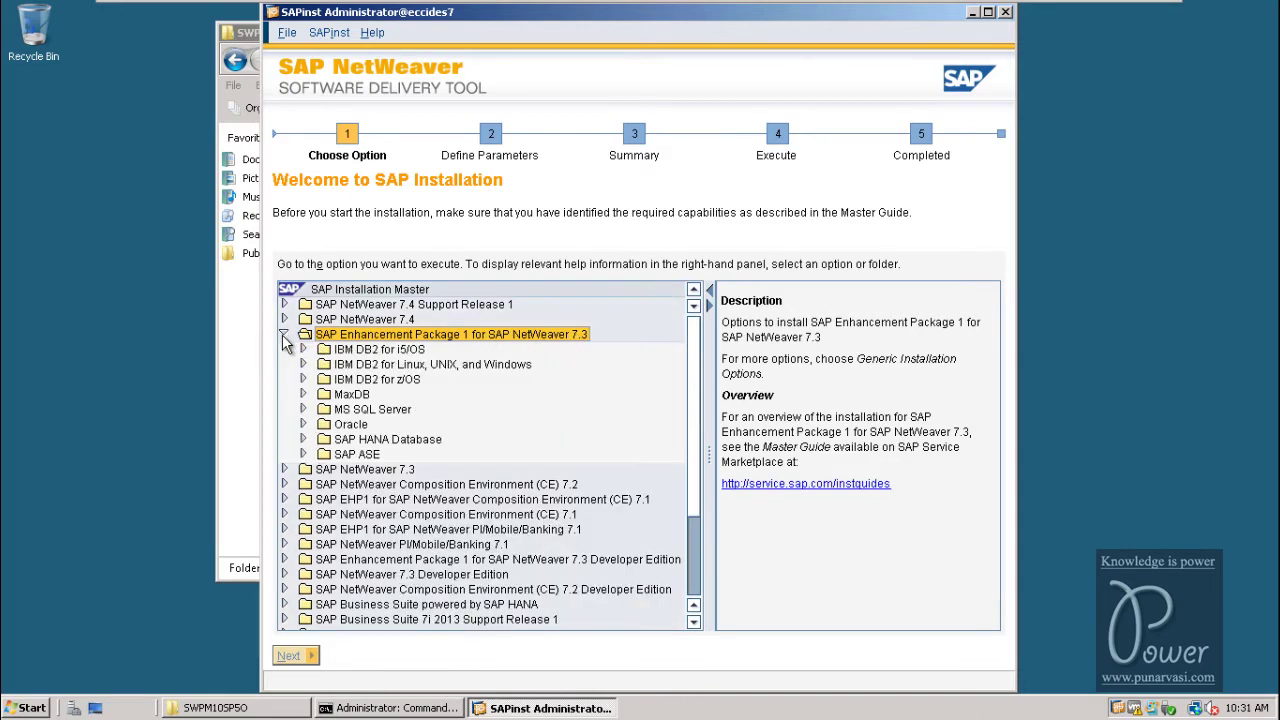
left_click(303, 424)
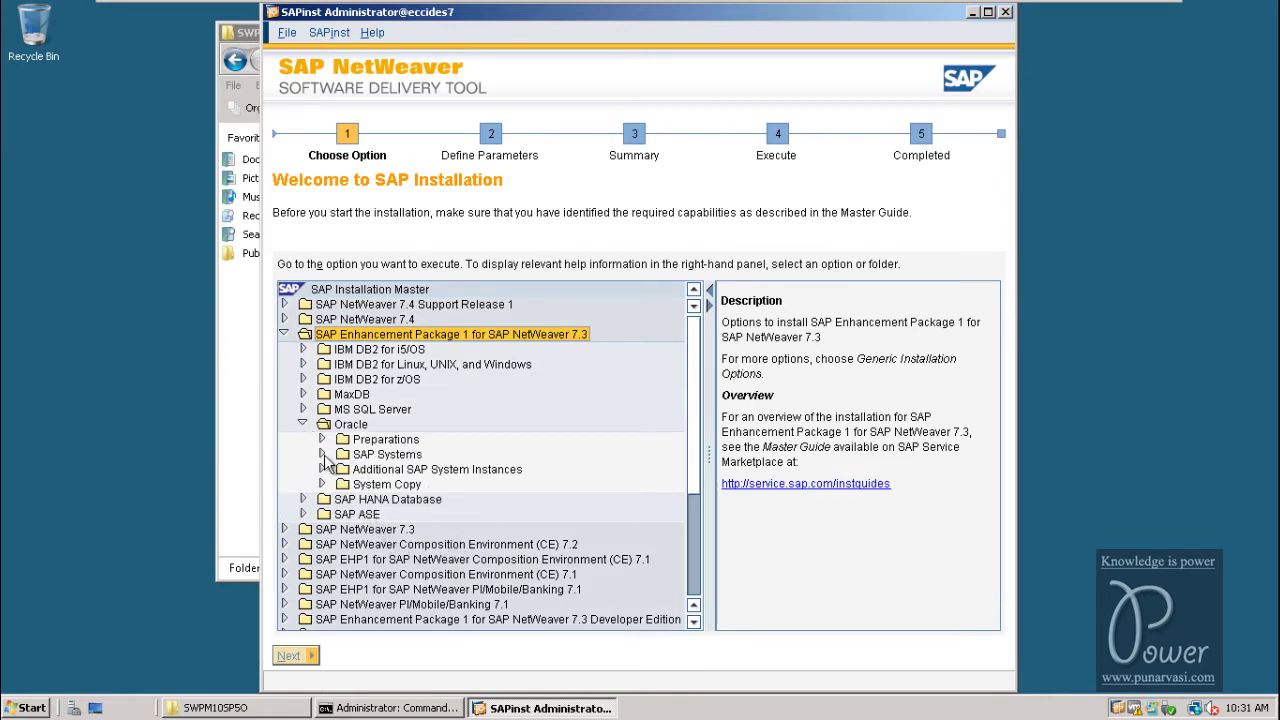
left_click(322, 455)
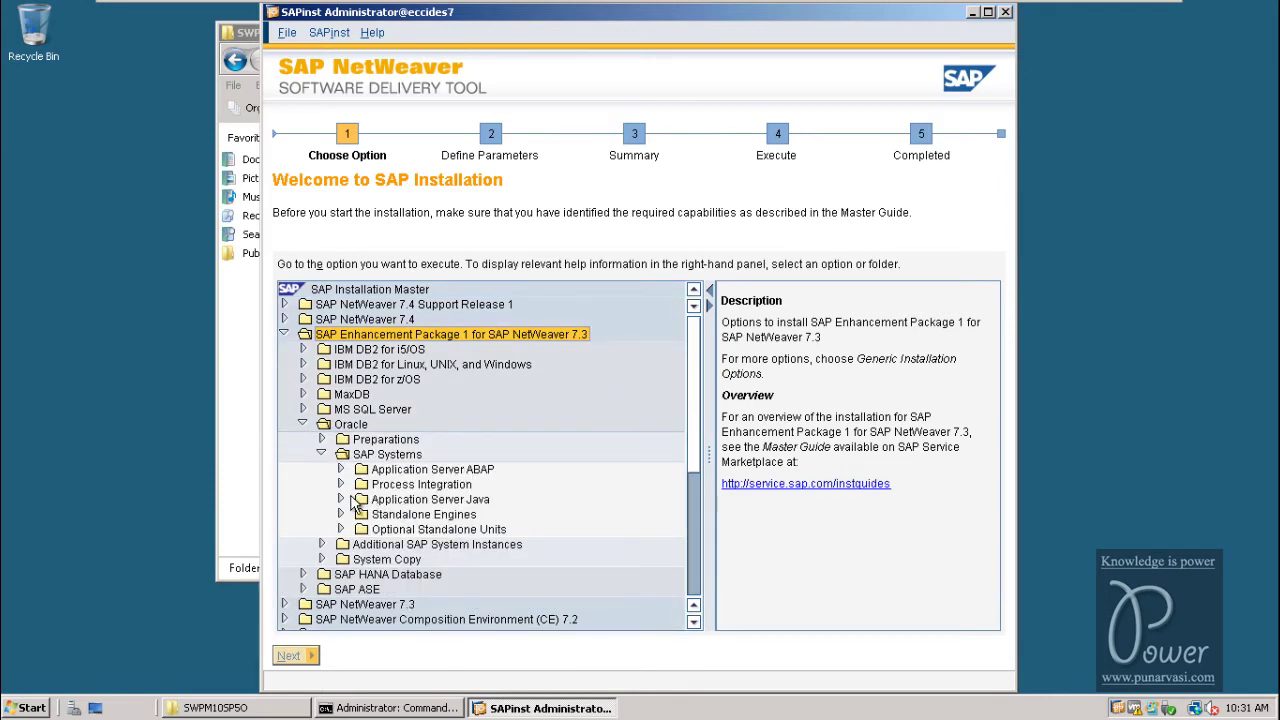
left_click(341, 499)
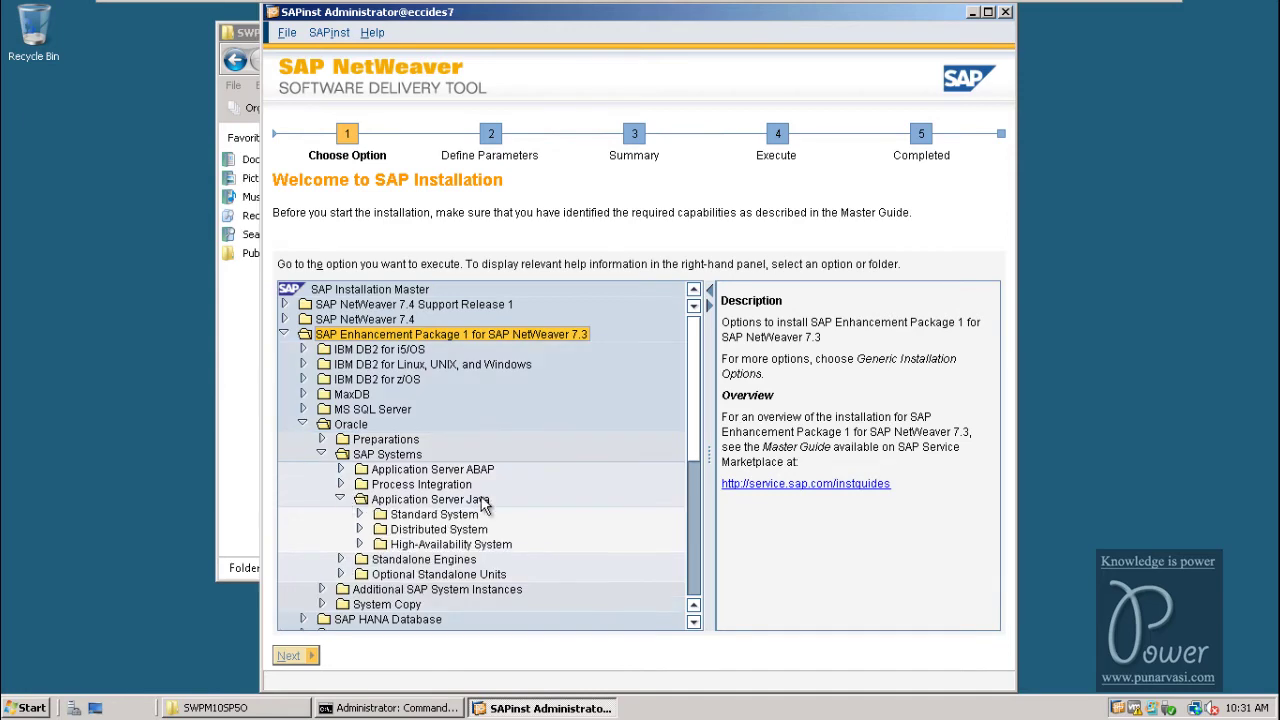
left_click(360, 514)
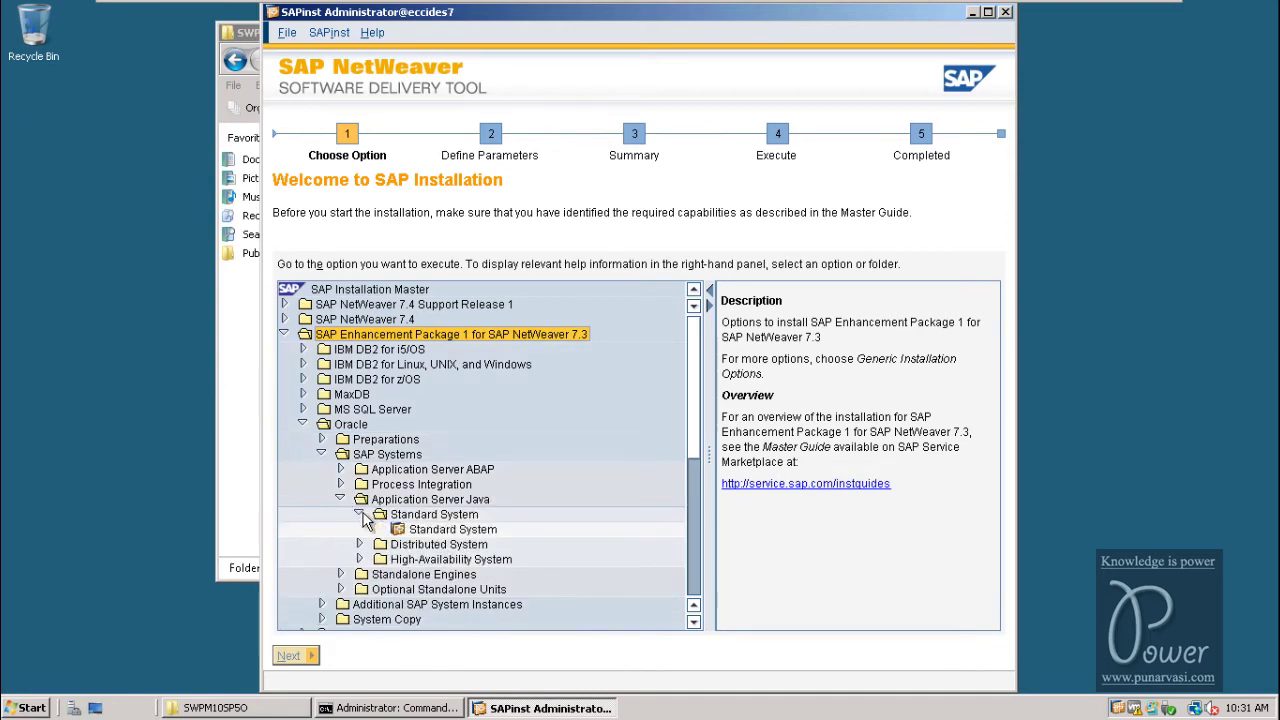
left_click(438, 542)
left_click(444, 530)
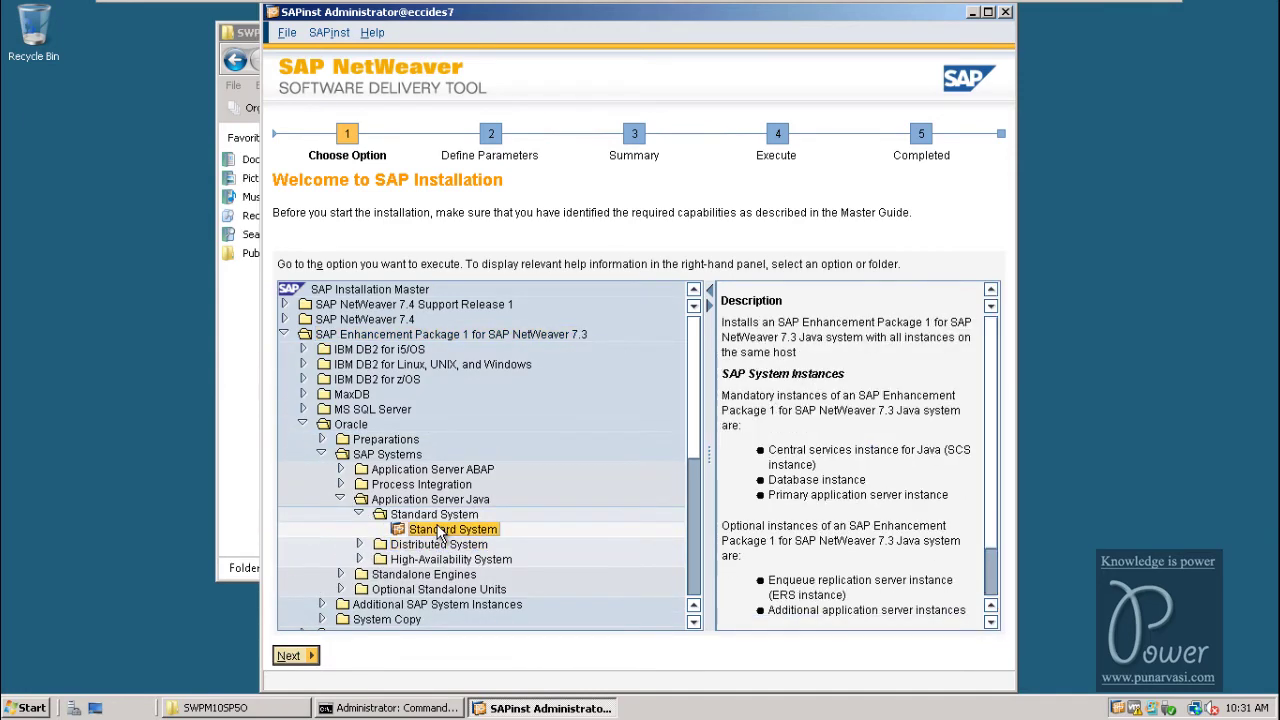
left_click(292, 655)
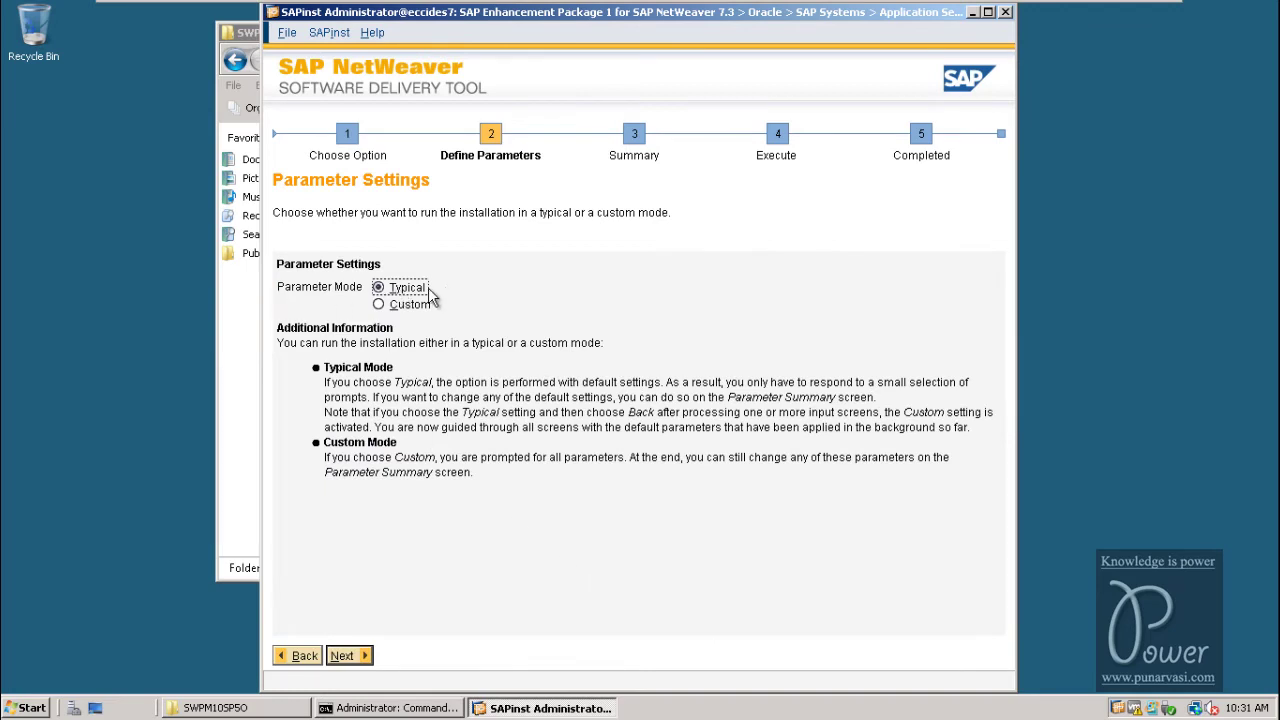
Continue in Typical parameter mode and accept the required log-off, dismissing the self-extractor errors
left_click(343, 655)
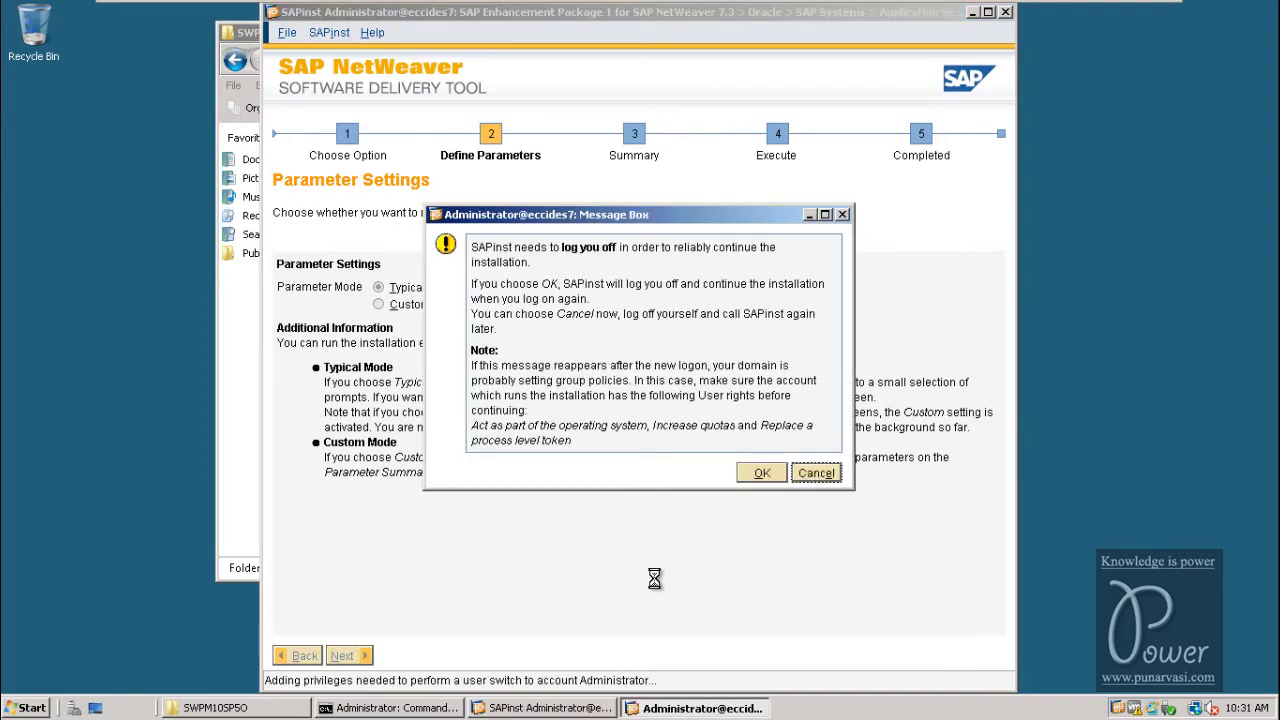
left_click(766, 474)
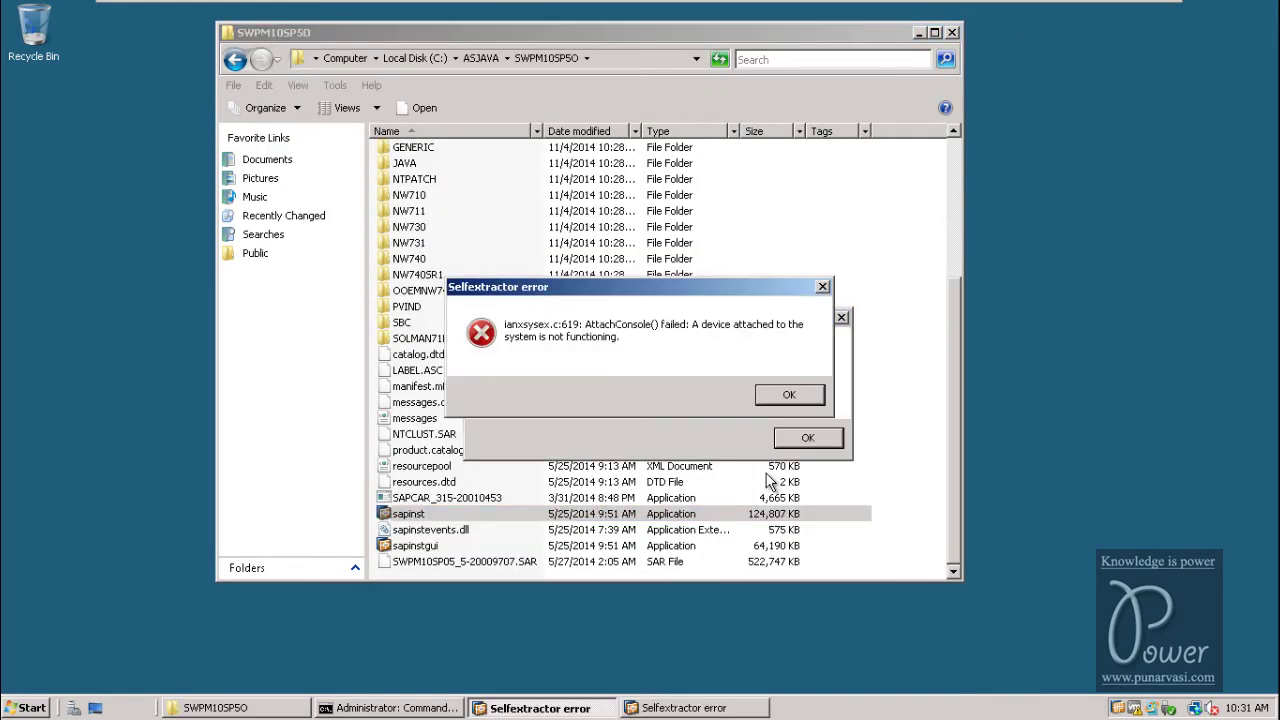
left_click(772, 403)
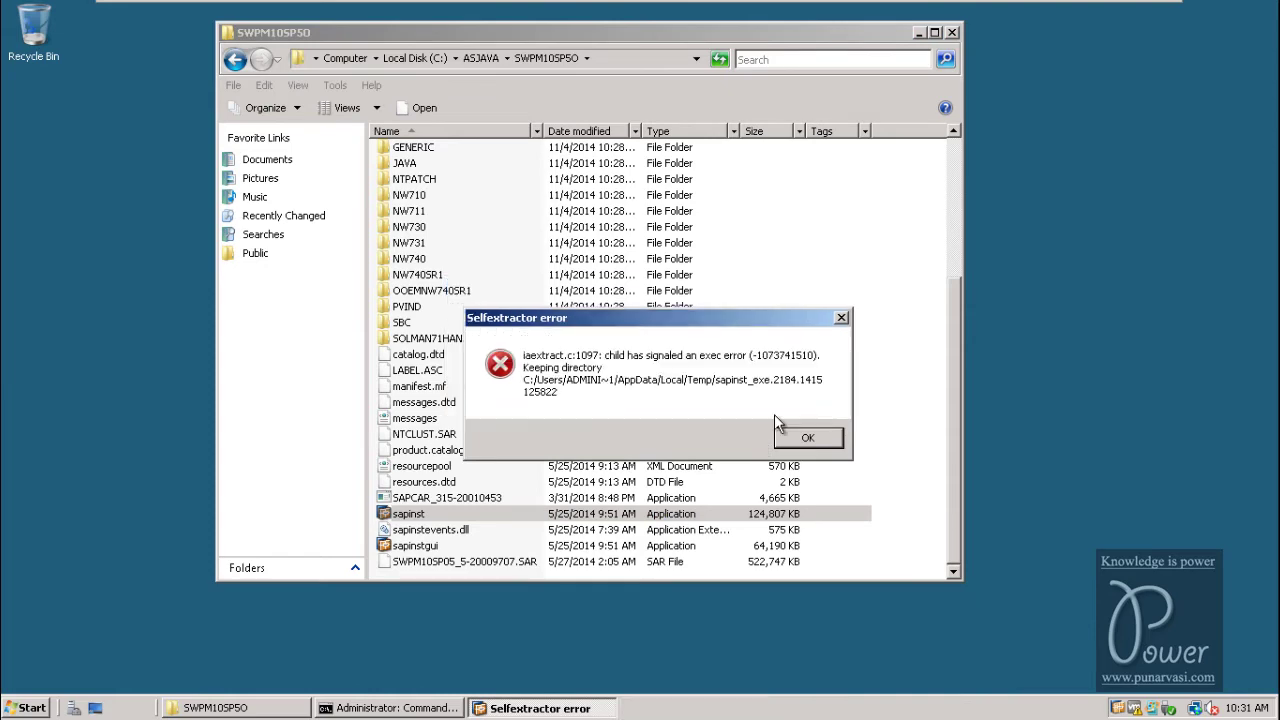
left_click(788, 436)
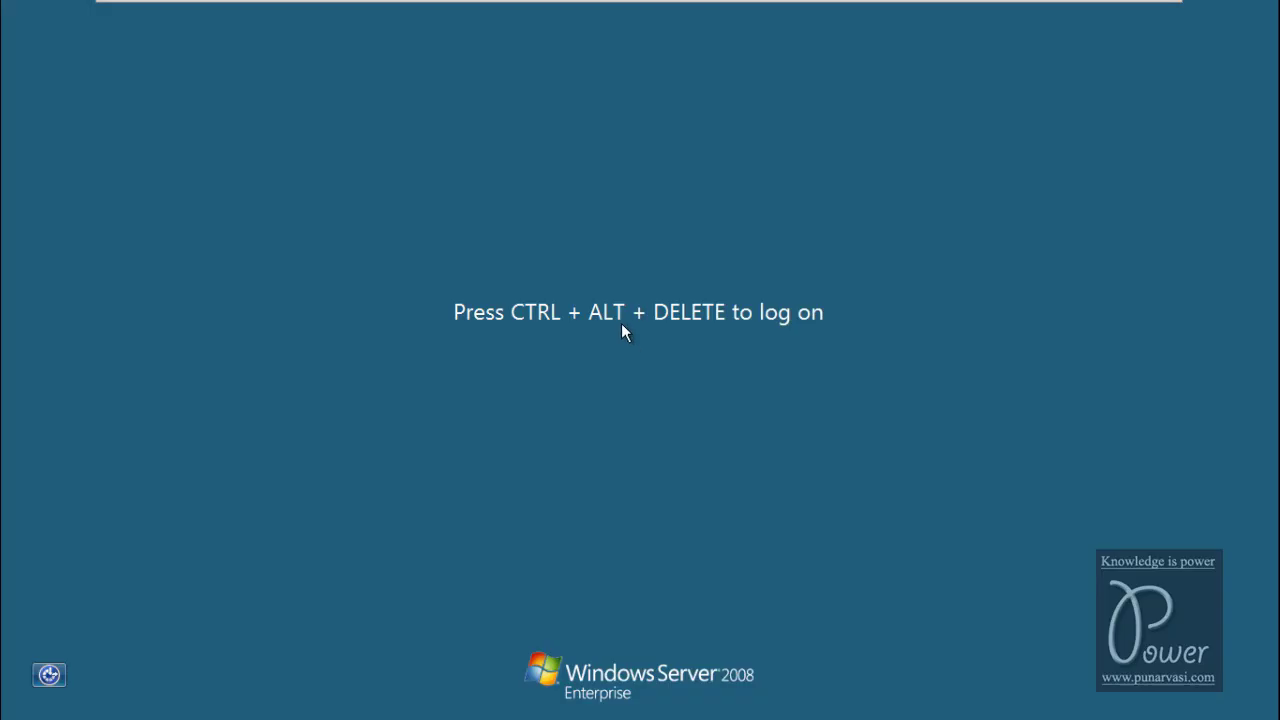
Log back on to the server as Administrator by entering the account password
key("ctrl+alt+Delete")
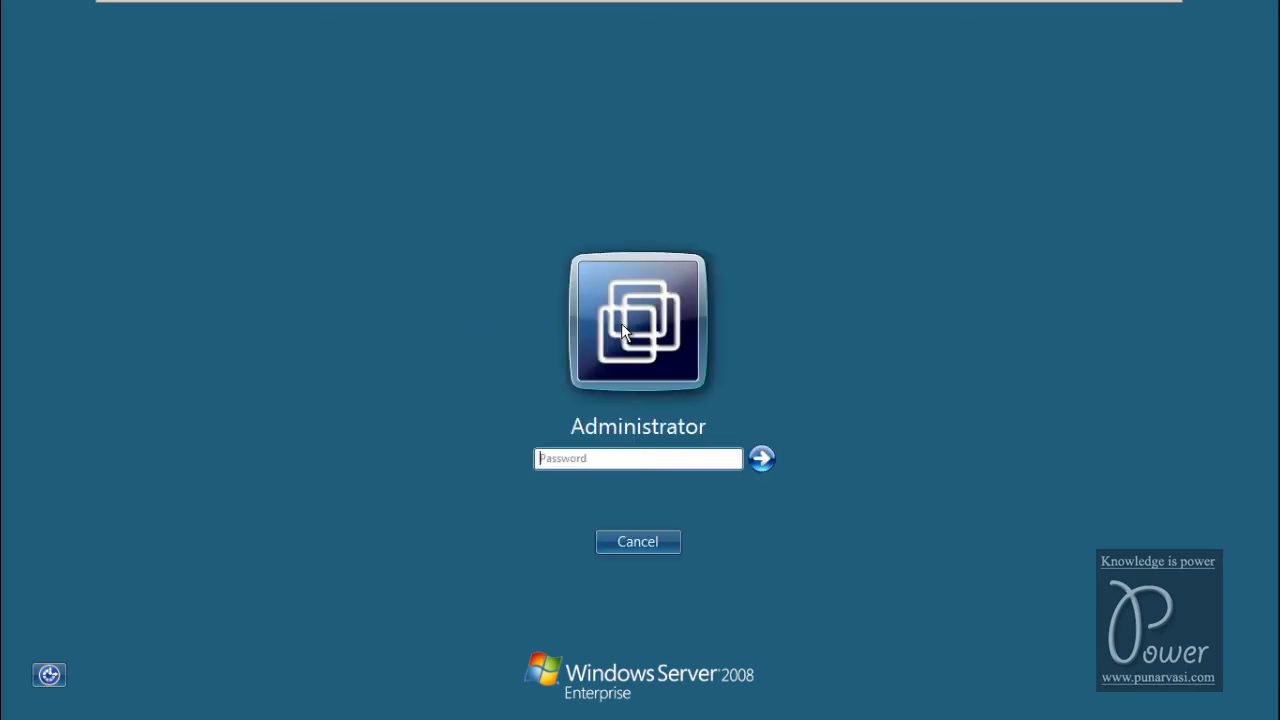
left_click(596, 460)
type("••••")
key("BackSpace")
key("BackSpace")
key("BackSpace")
key("BackSpace")
type("••••••••")
key("Return")
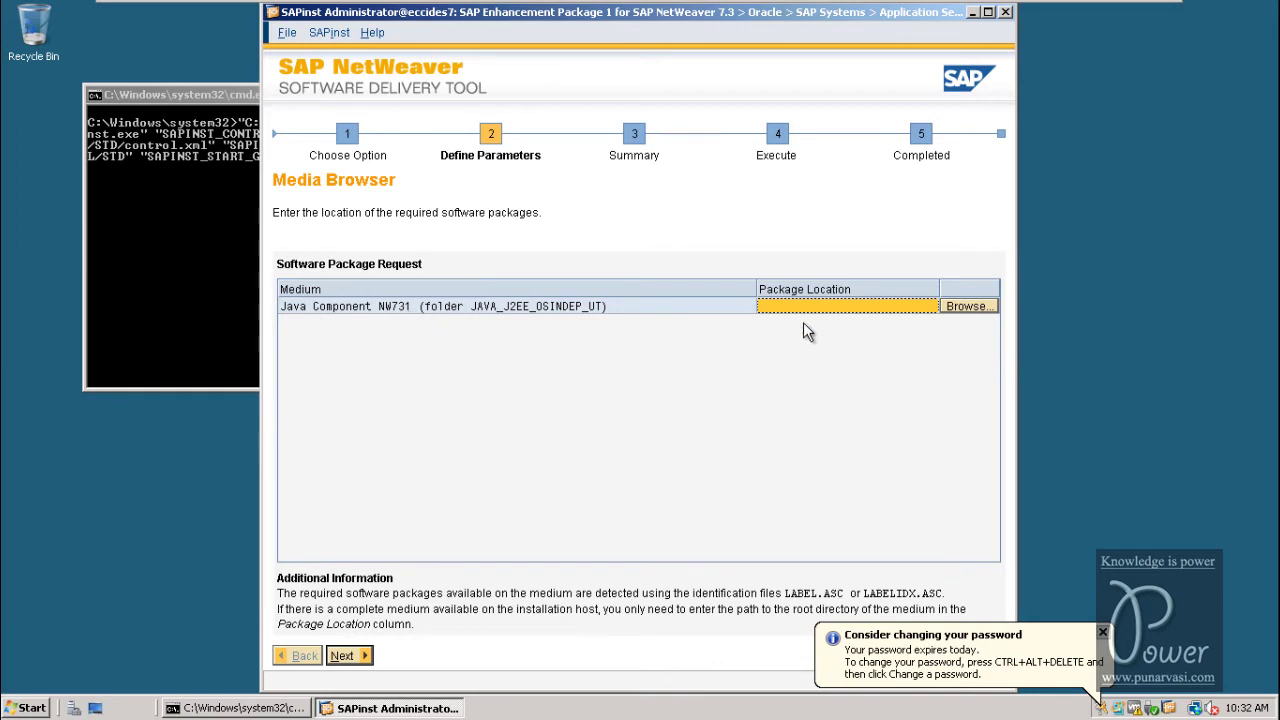
Set the Java Component NW731 package location to the folder C:\ASJAVA\51043228_Java_Comp_NW7.31\51043228 and continue to the usage types
left_click(962, 308)
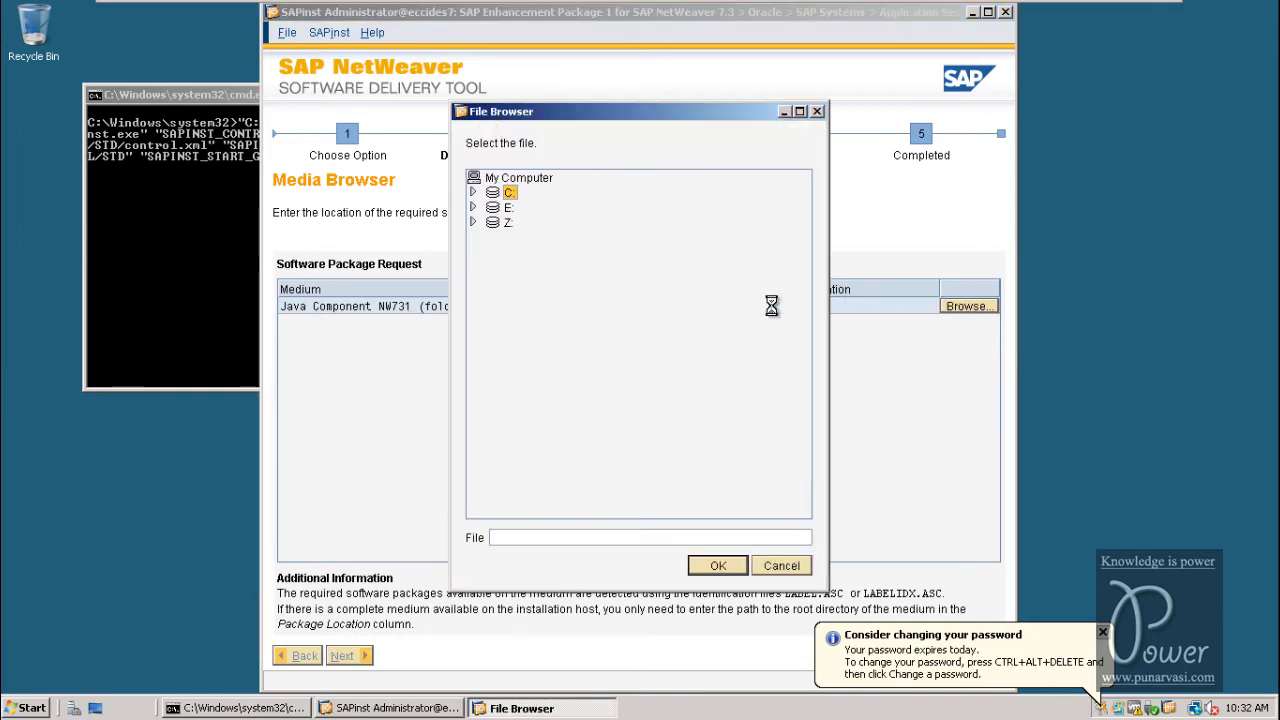
left_click(473, 192)
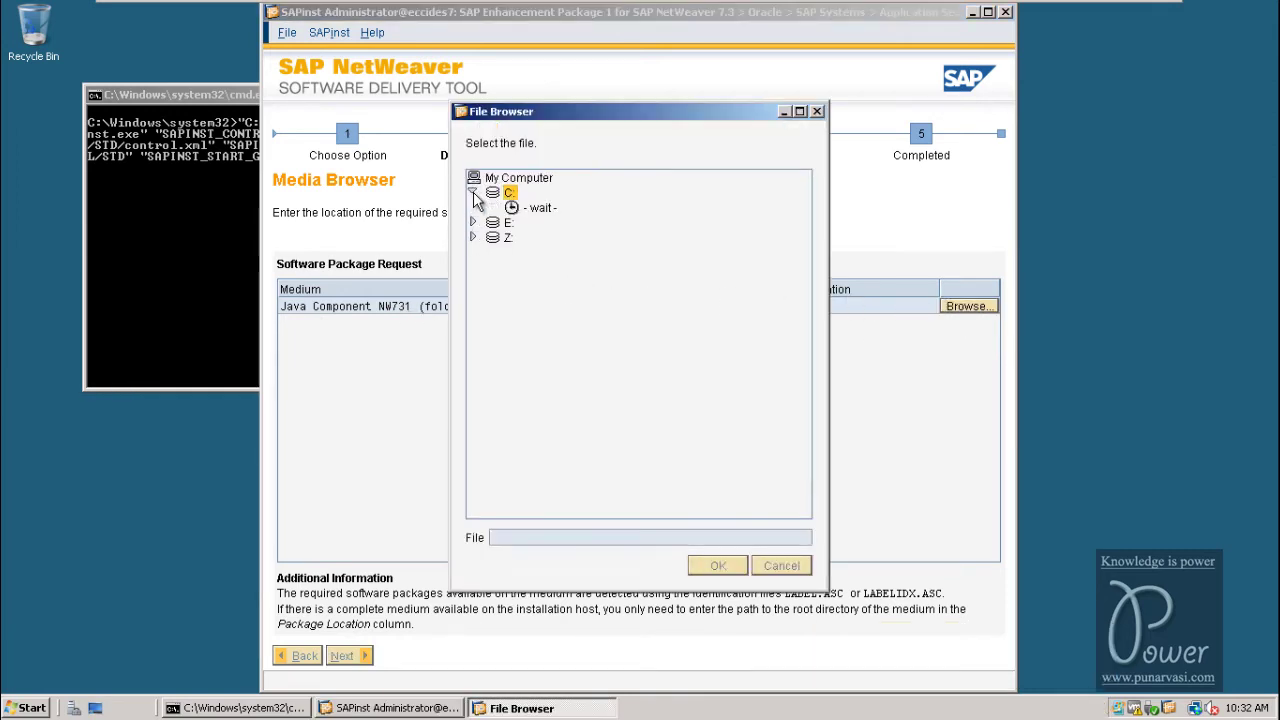
left_click(491, 222)
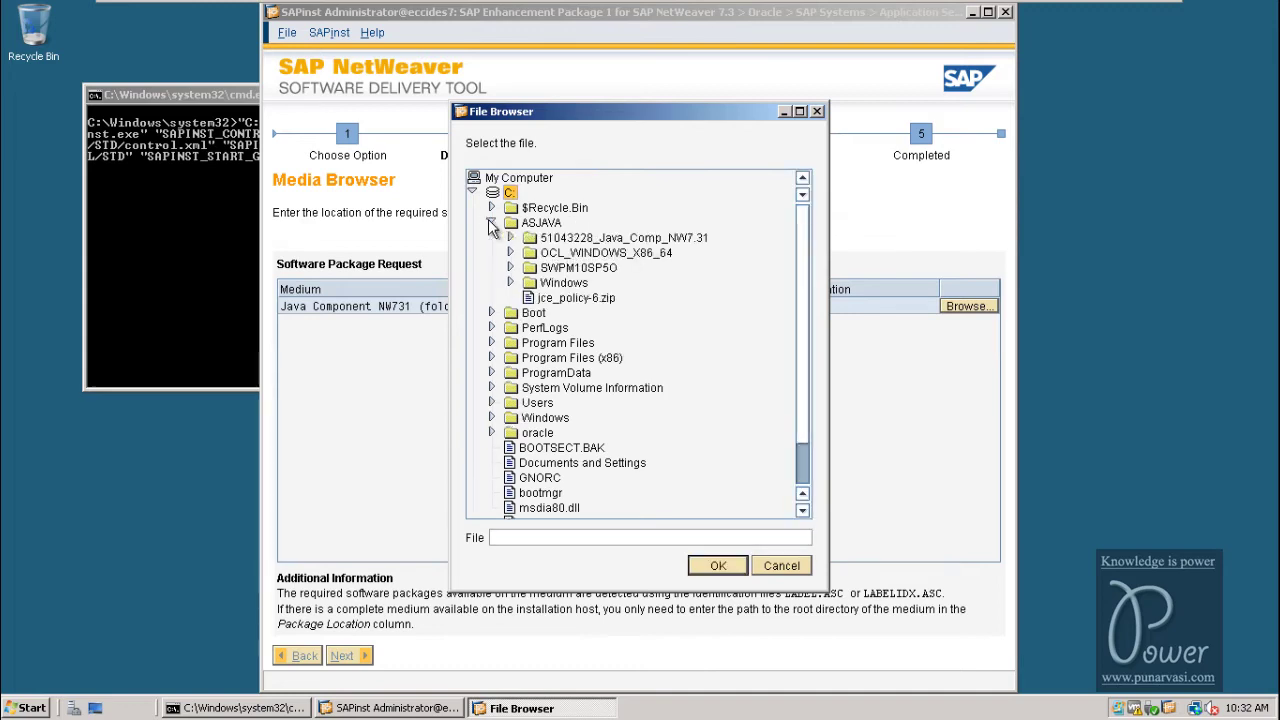
left_click(614, 240)
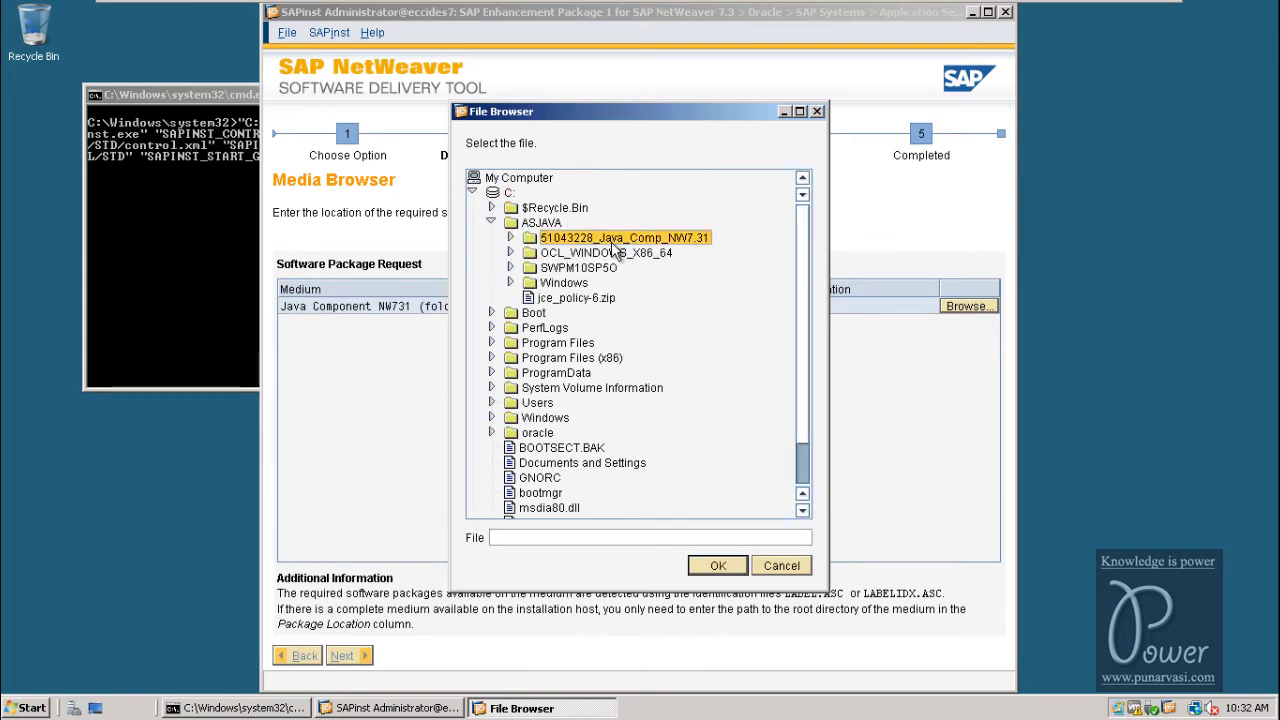
left_click(510, 238)
left_click(529, 252)
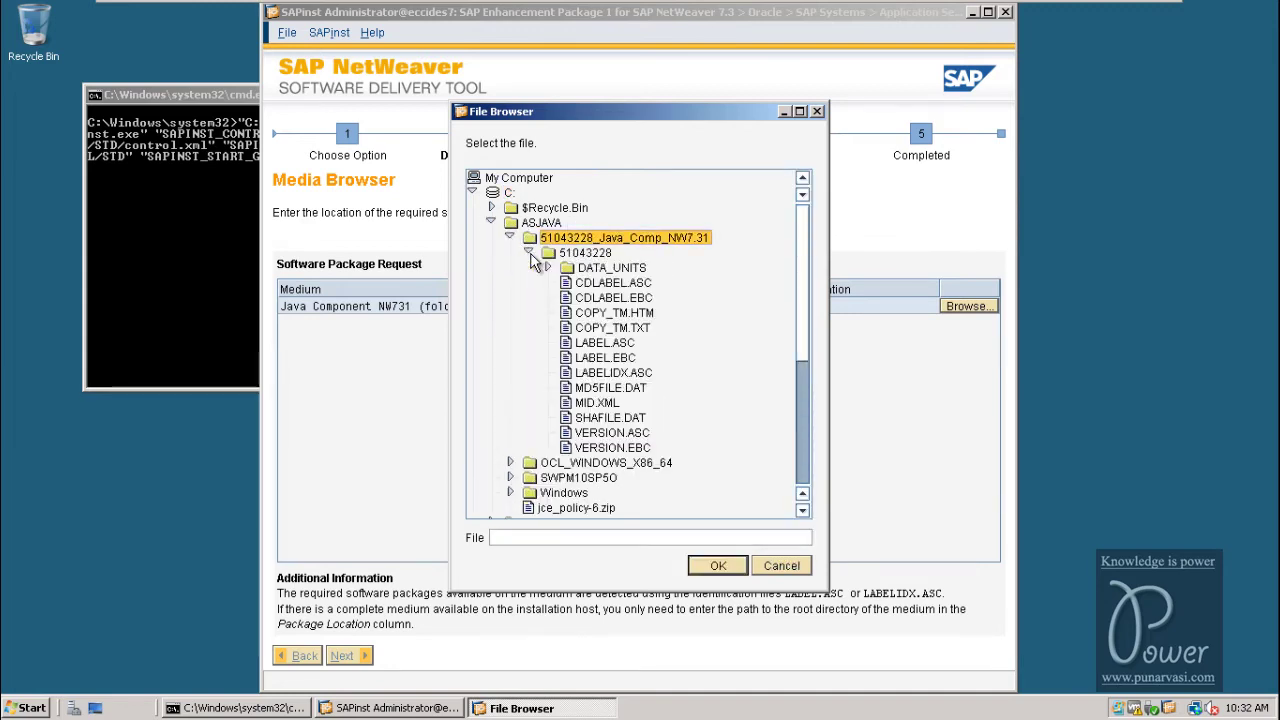
left_click(562, 254)
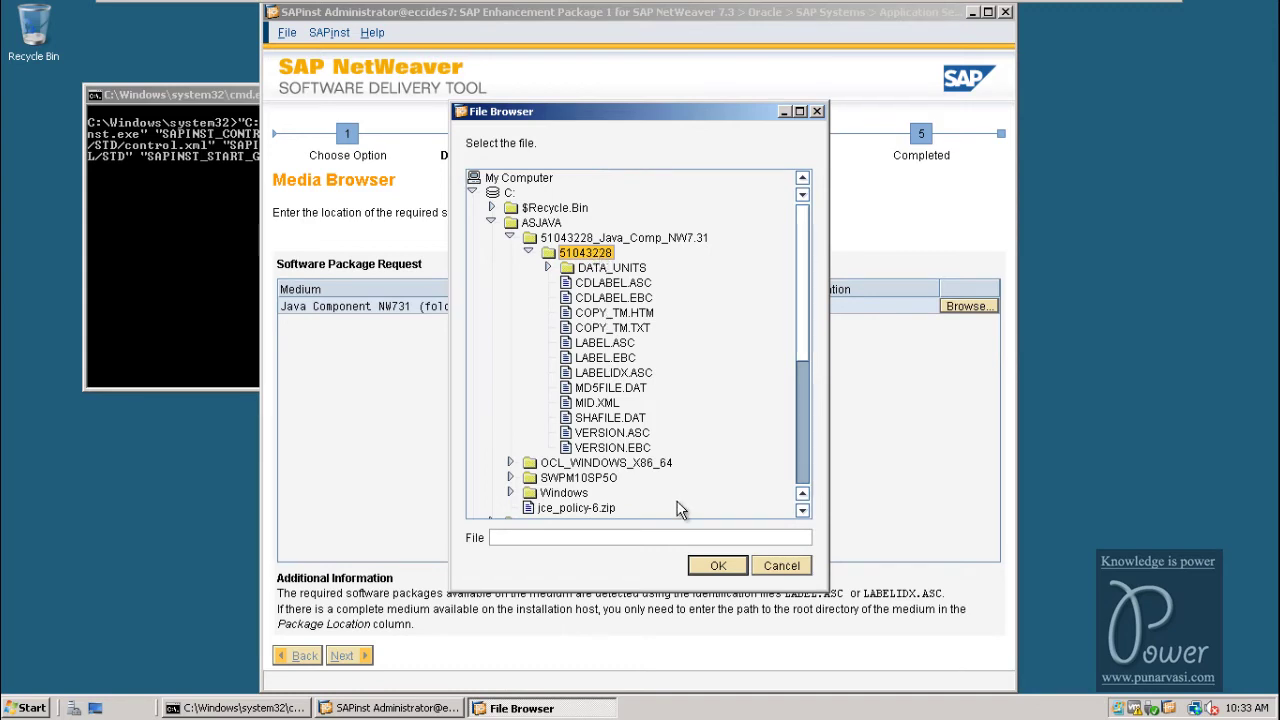
left_click(717, 566)
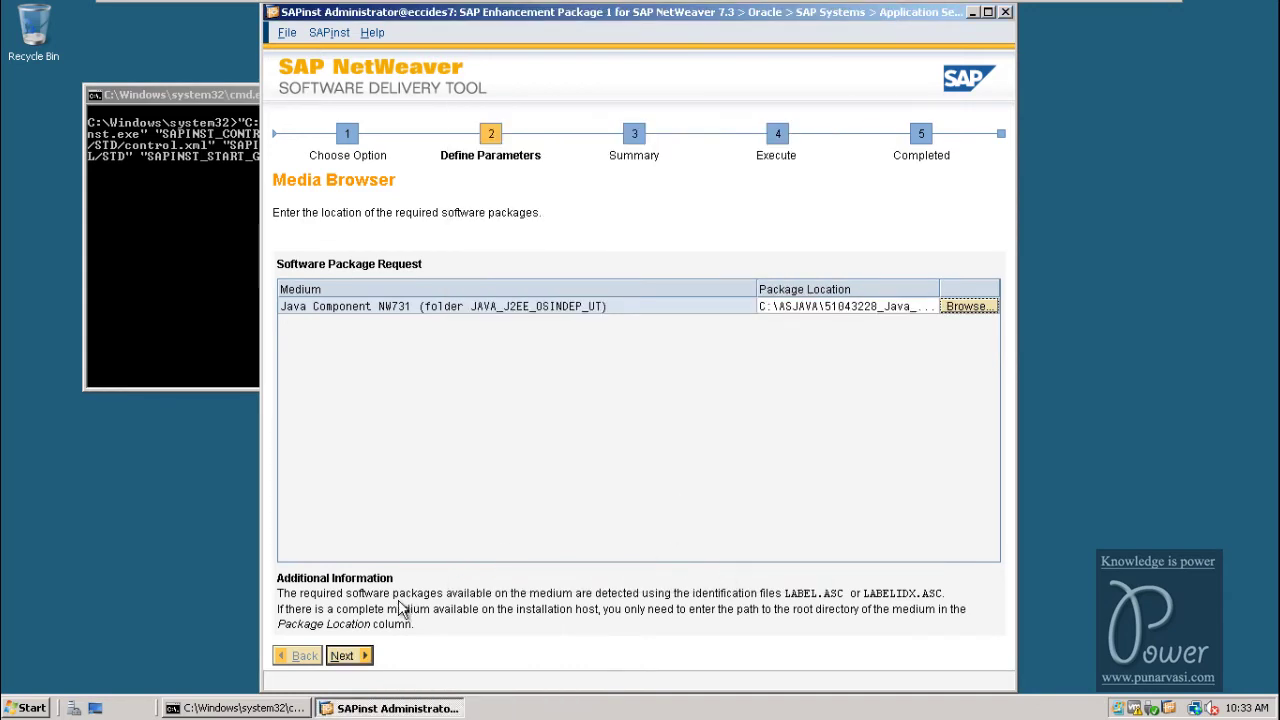
left_click(345, 656)
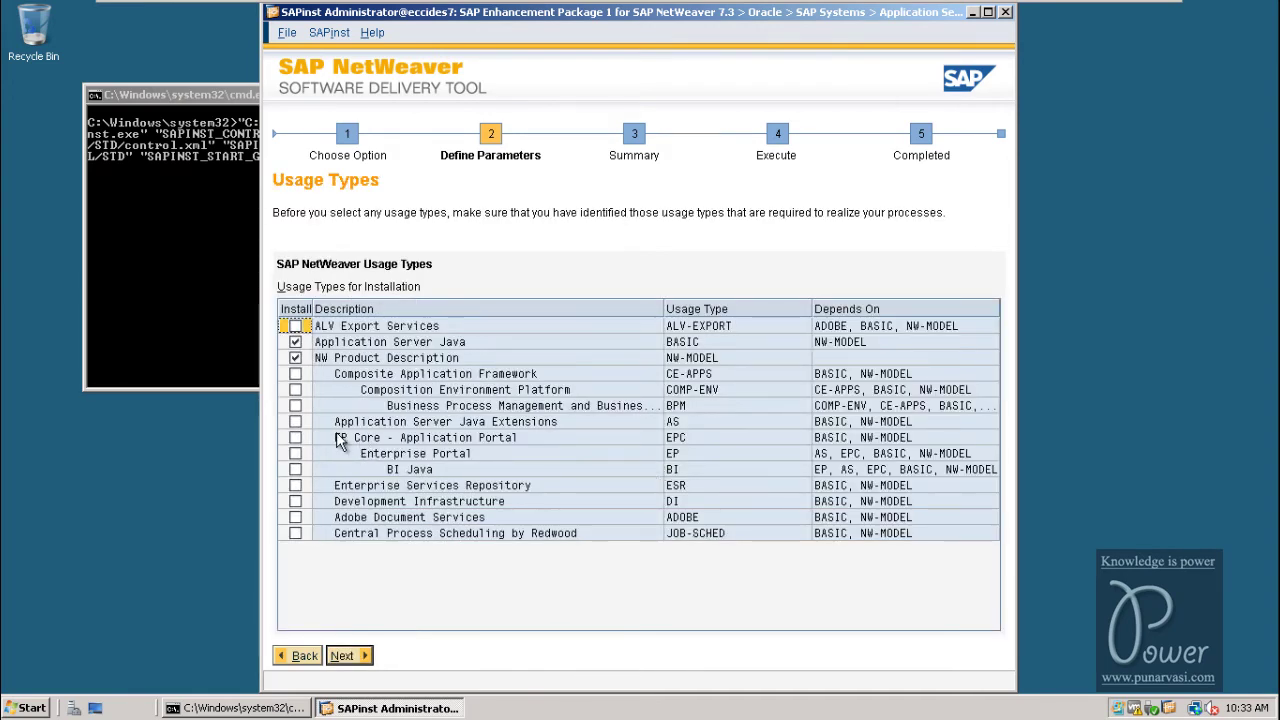
Deselect the NW Product Description and Application Server Java usage types for installation
left_click(298, 357)
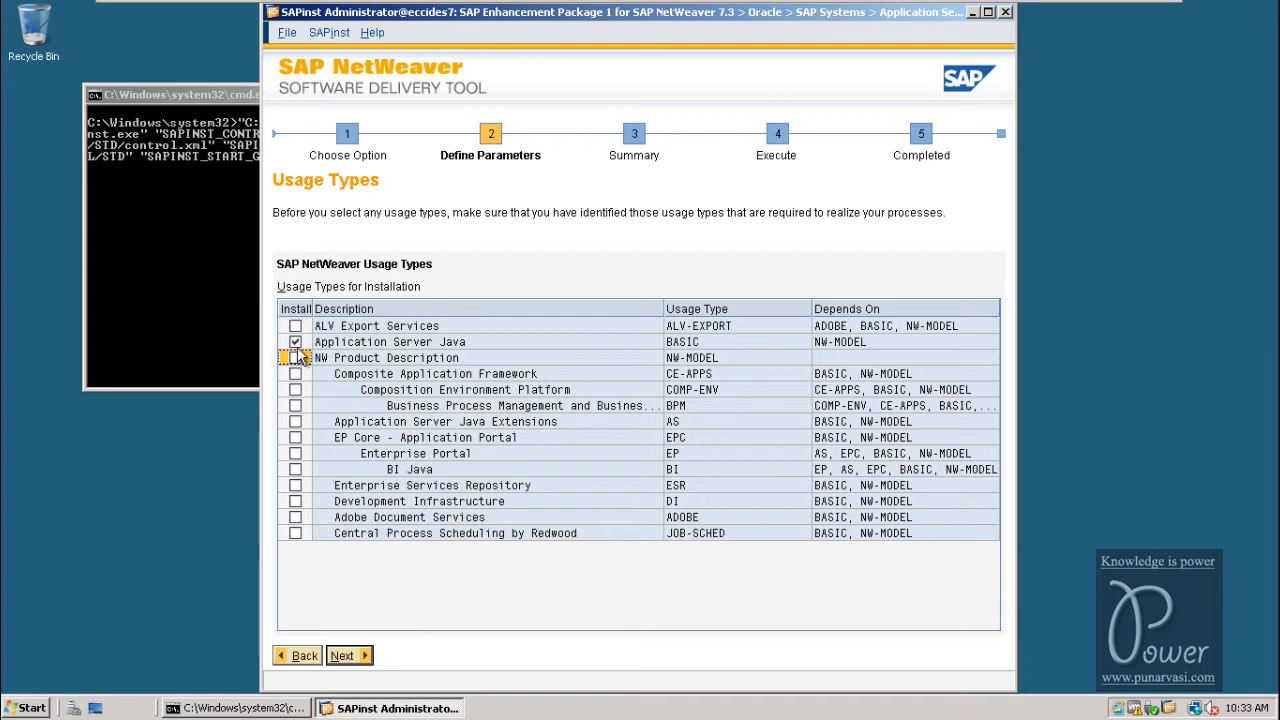
left_click(296, 342)
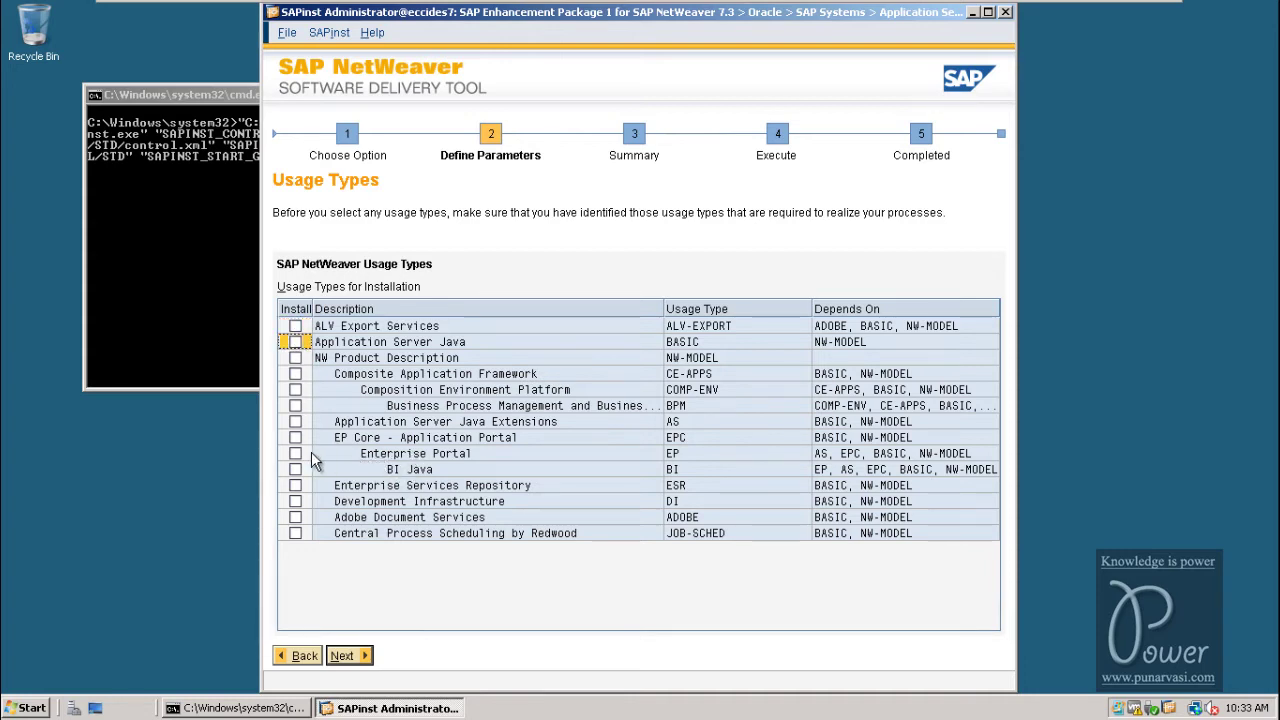